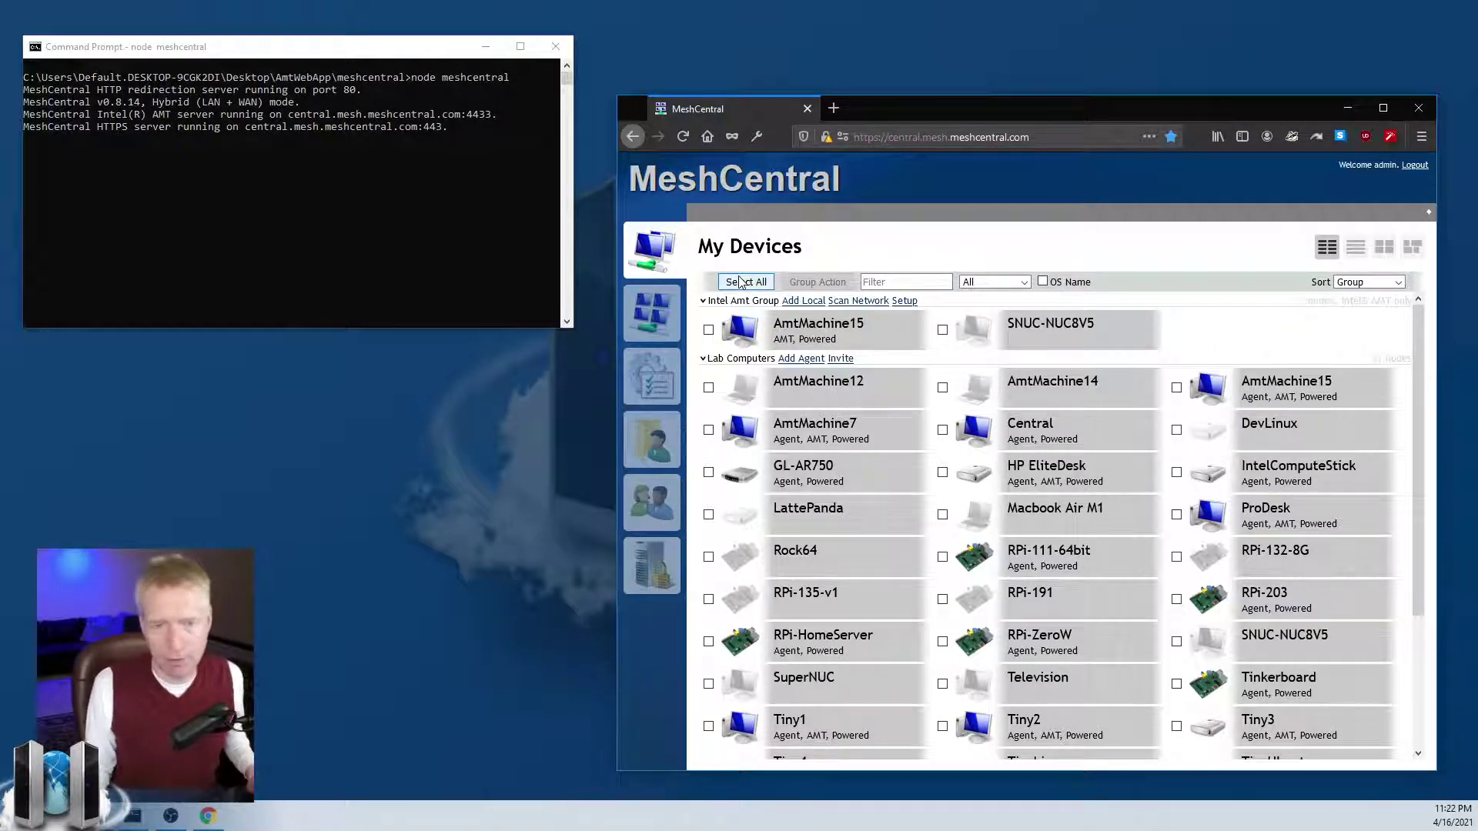
Step: From My Account, start a new login token named 'Automation Server' with a 4 hours expiry
{"action": "left_click", "coordinate": [665, 325]}
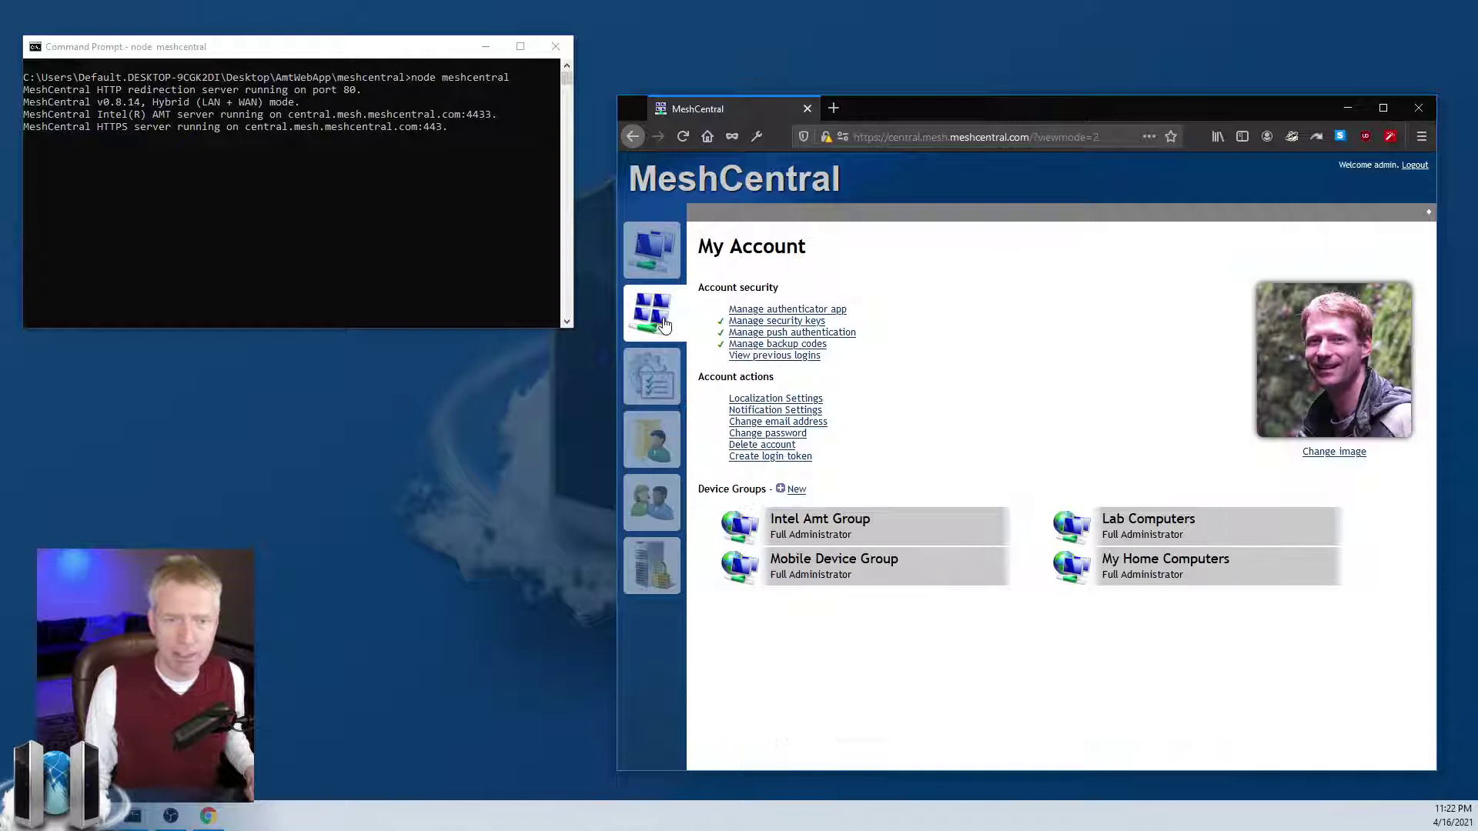
{"action": "left_click", "coordinate": [761, 457]}
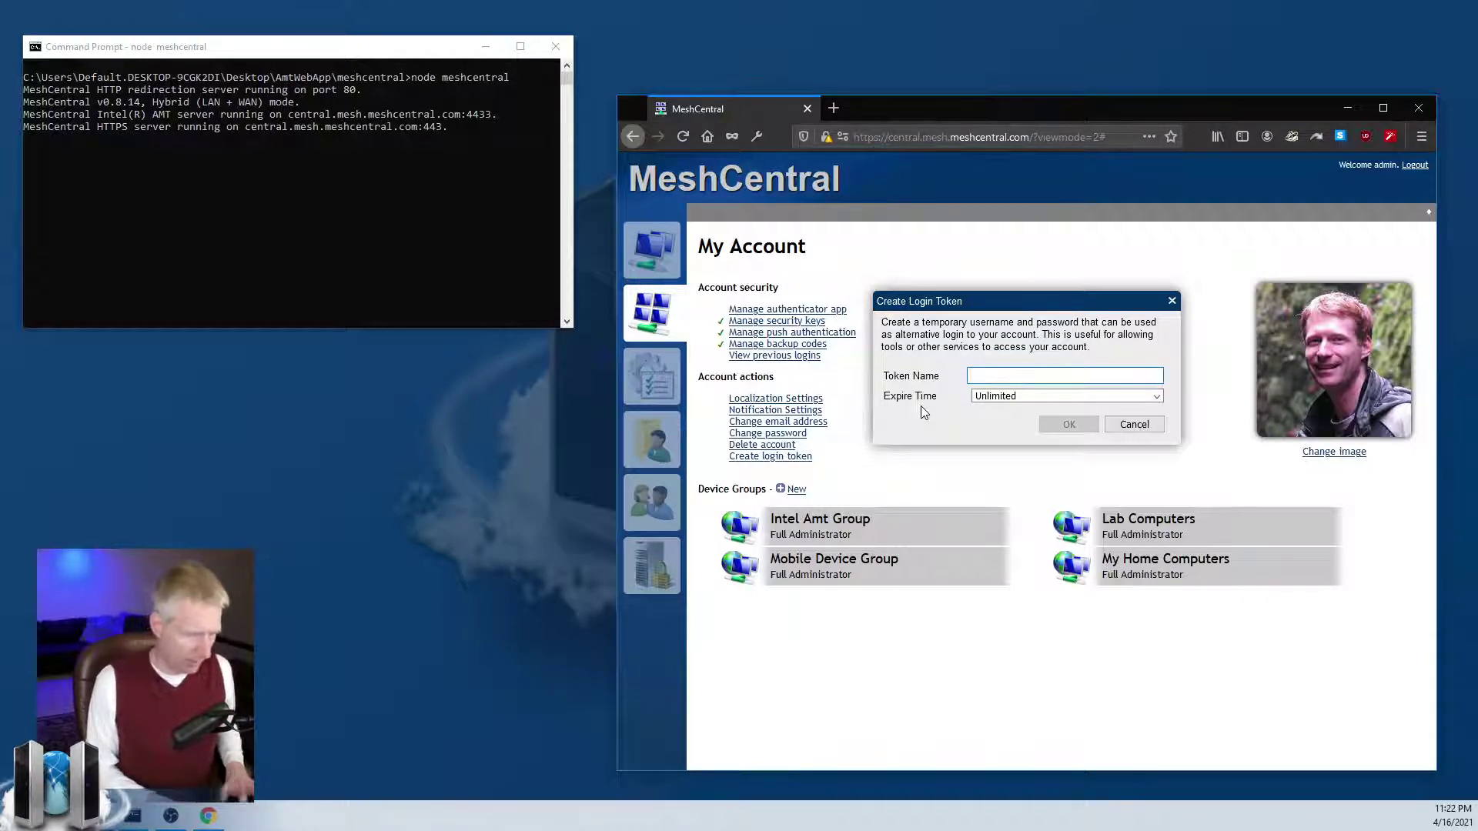
{"action": "type", "text": "Automat"}
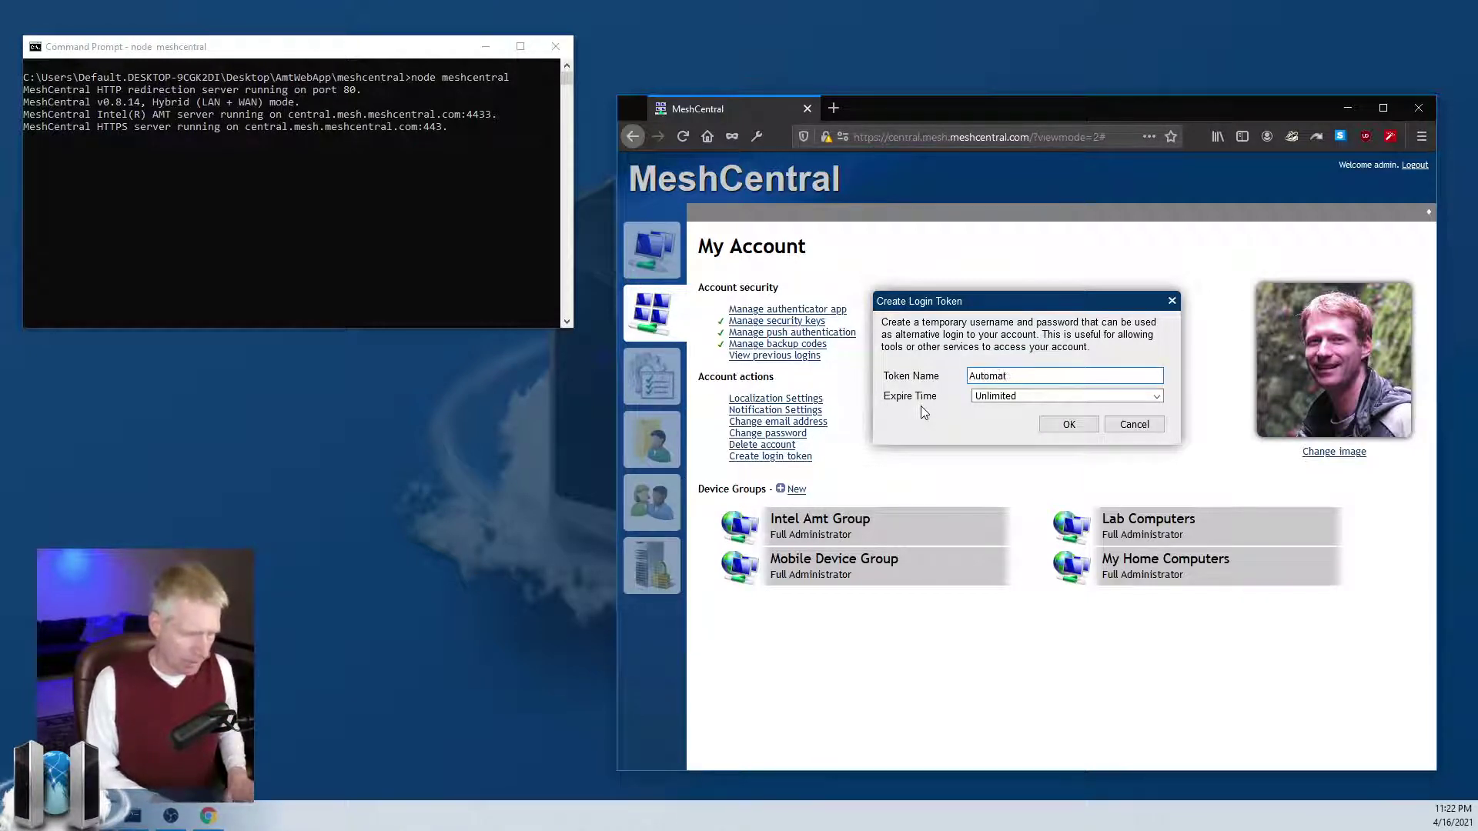
{"action": "type", "text": "ion Server"}
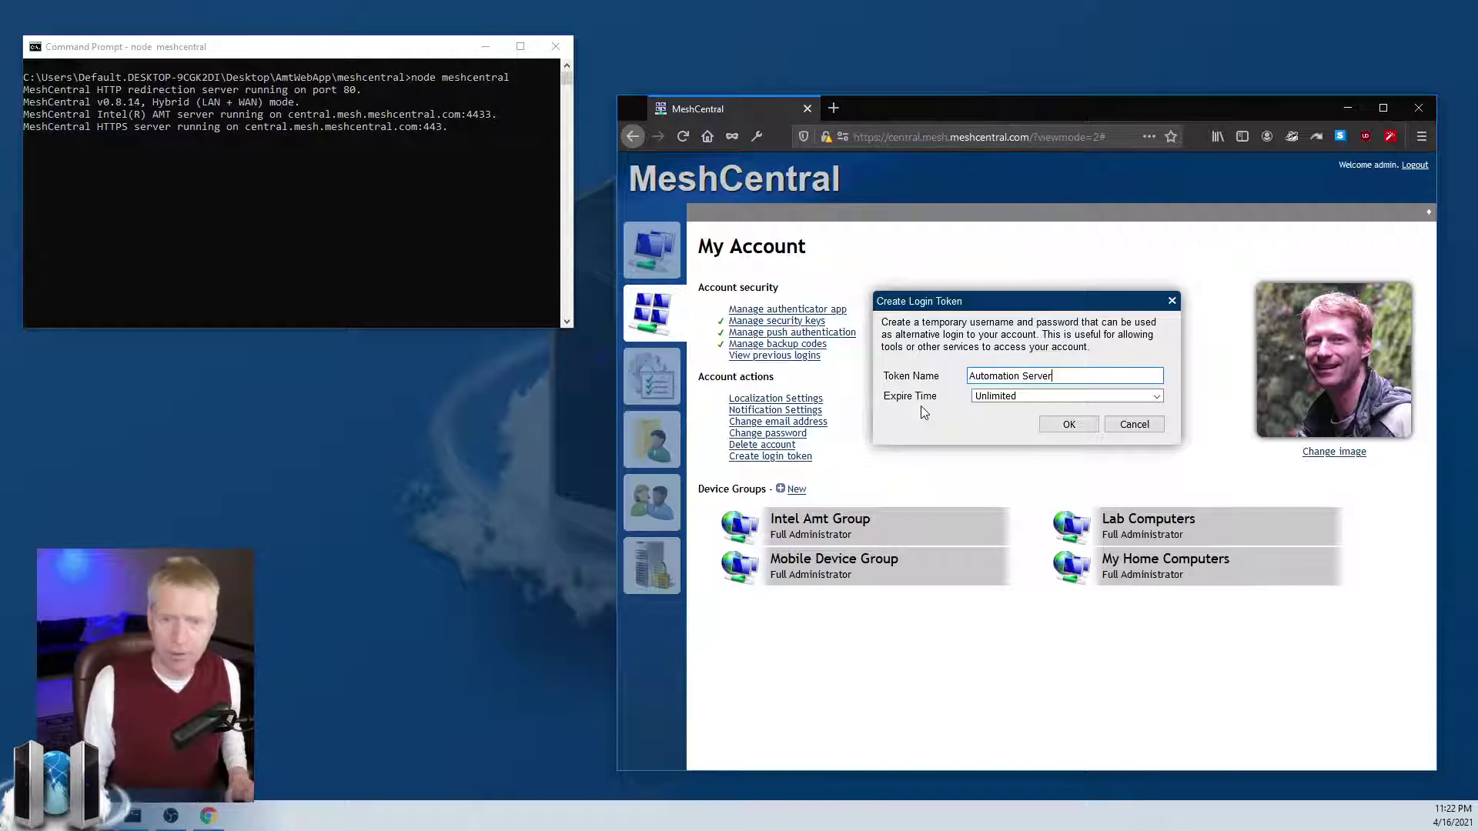
{"action": "left_click", "coordinate": [1017, 397]}
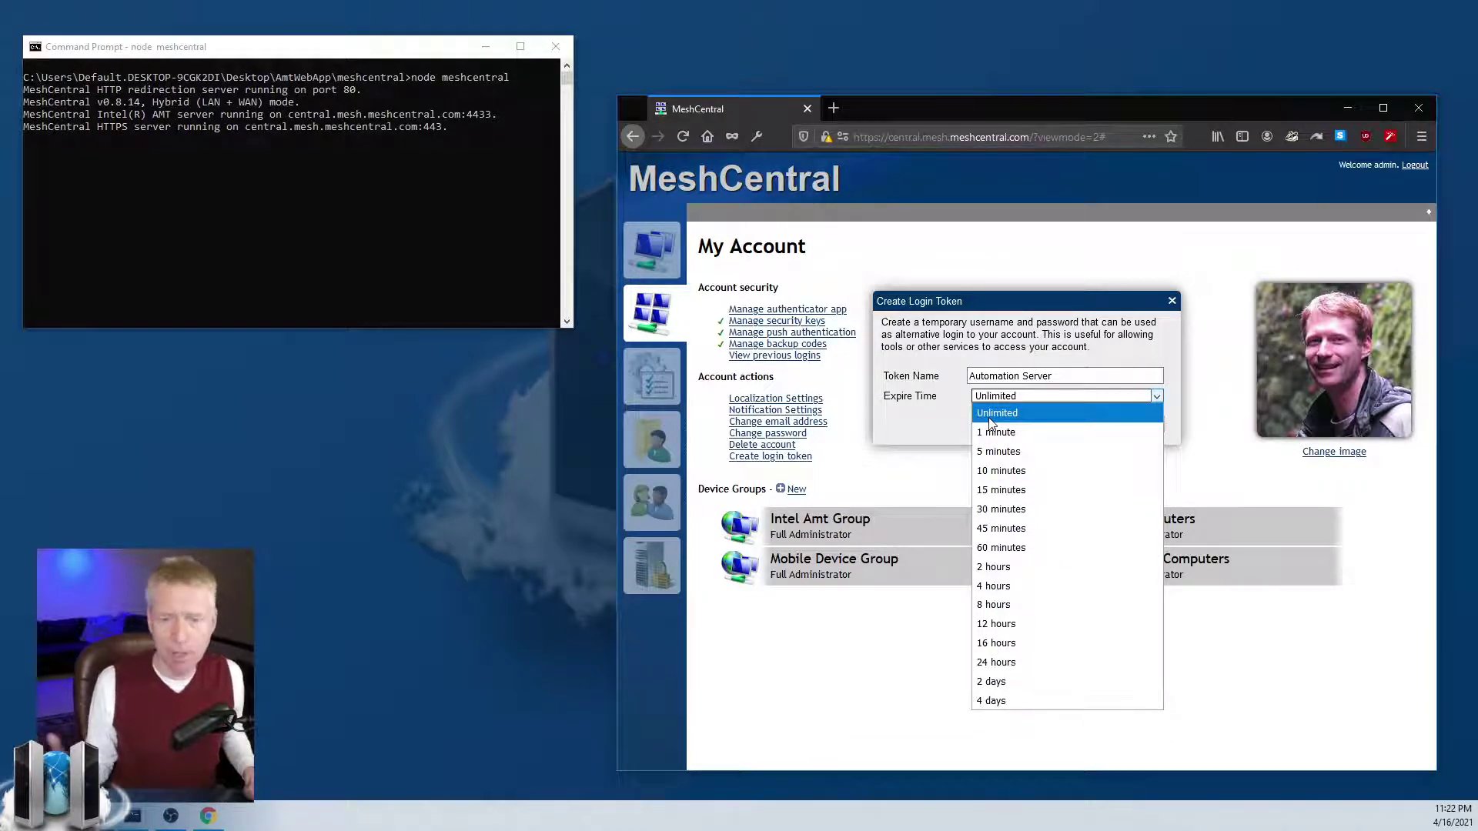
{"action": "left_click", "coordinate": [998, 586]}
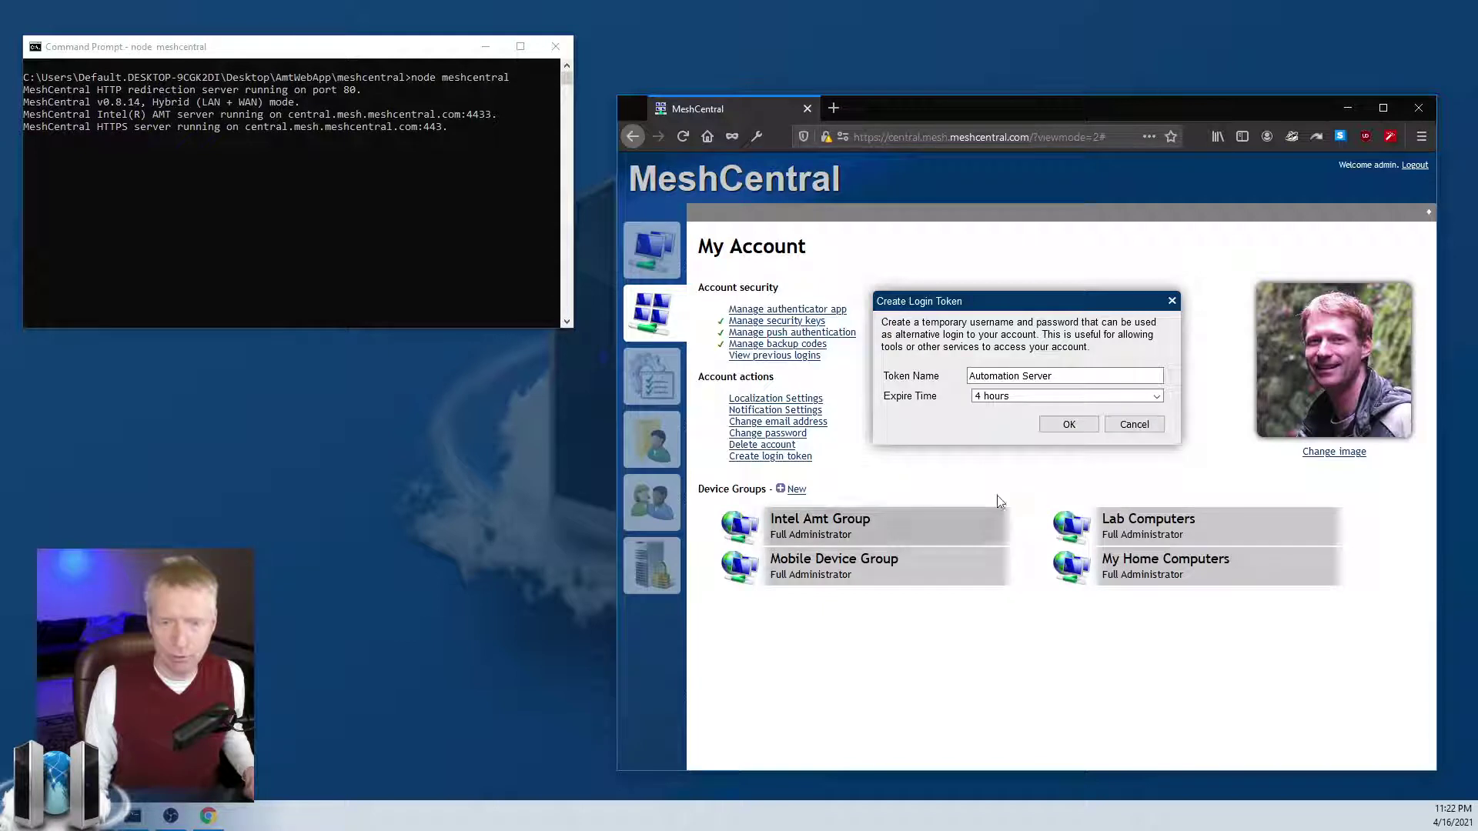
Step: Generate the Automation Server token, expiring 4/17/2021 3:22:26 AM, with its username and password
{"action": "left_click", "coordinate": [1067, 425]}
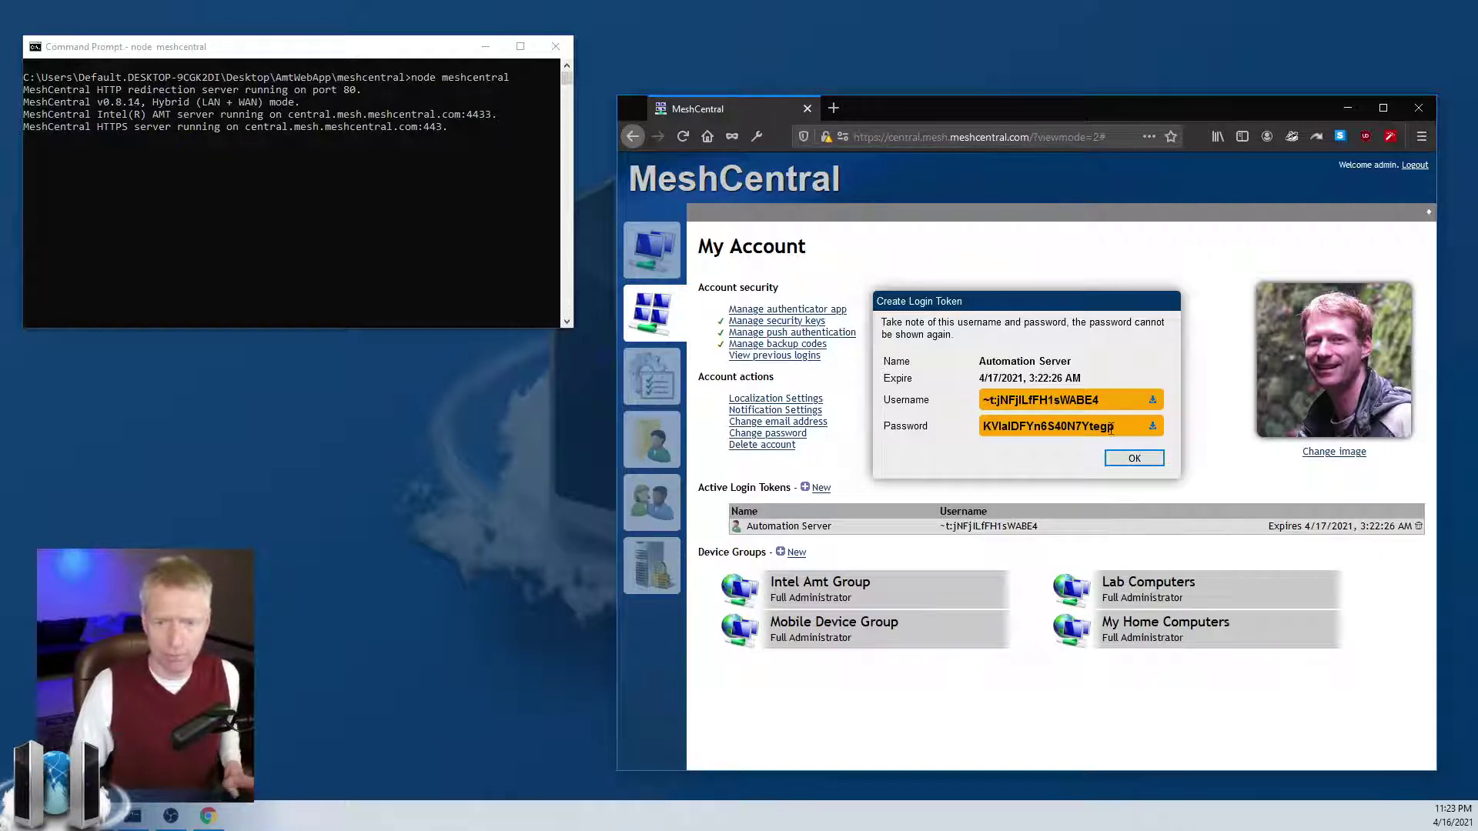
Step: Copy the token's username and password onto two lines in Notepad and dismiss the credentials dialog
{"action": "left_click", "coordinate": [392, 685]}
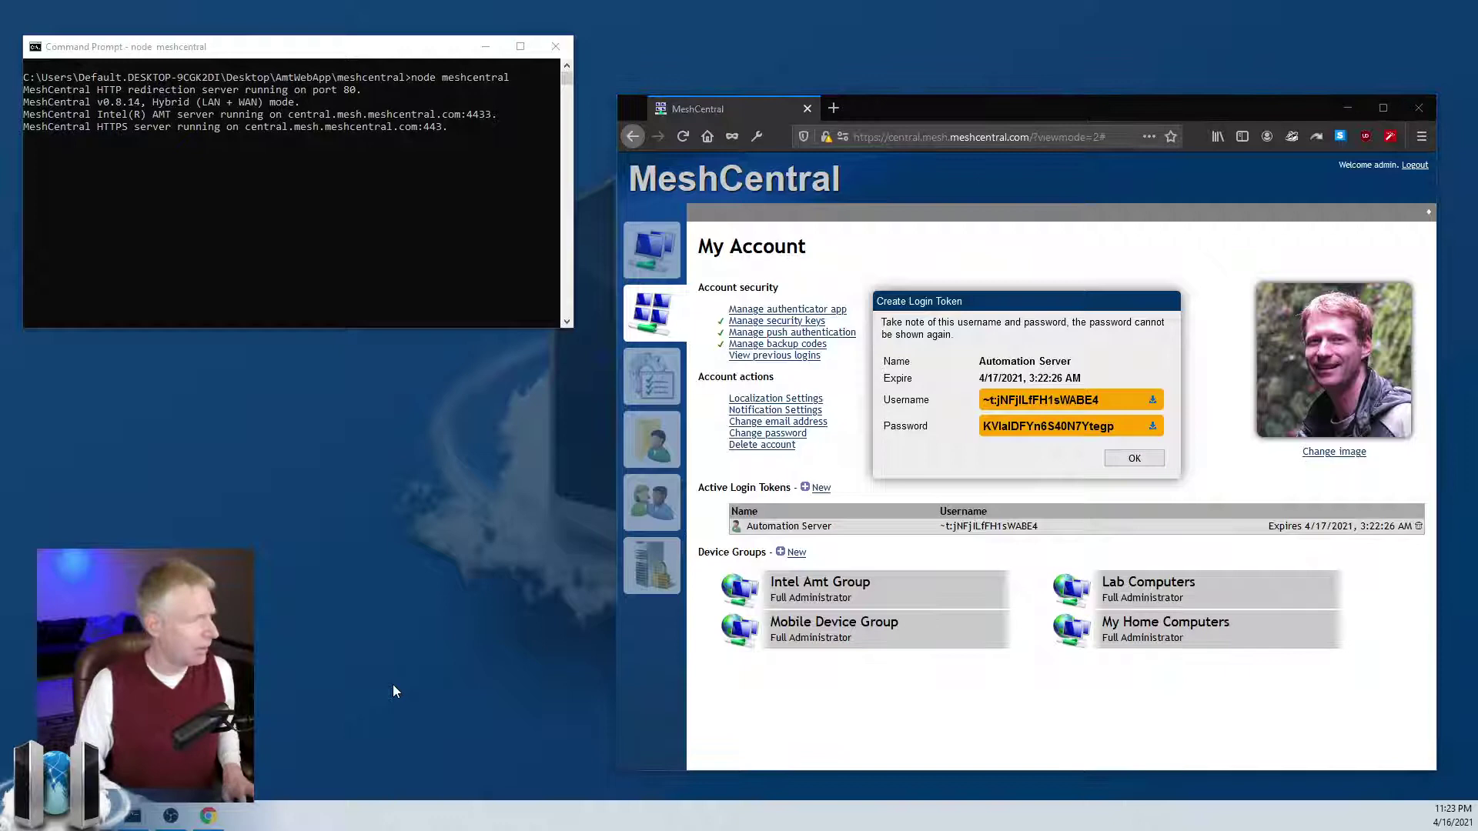
{"action": "key", "text": "alt+Tab"}
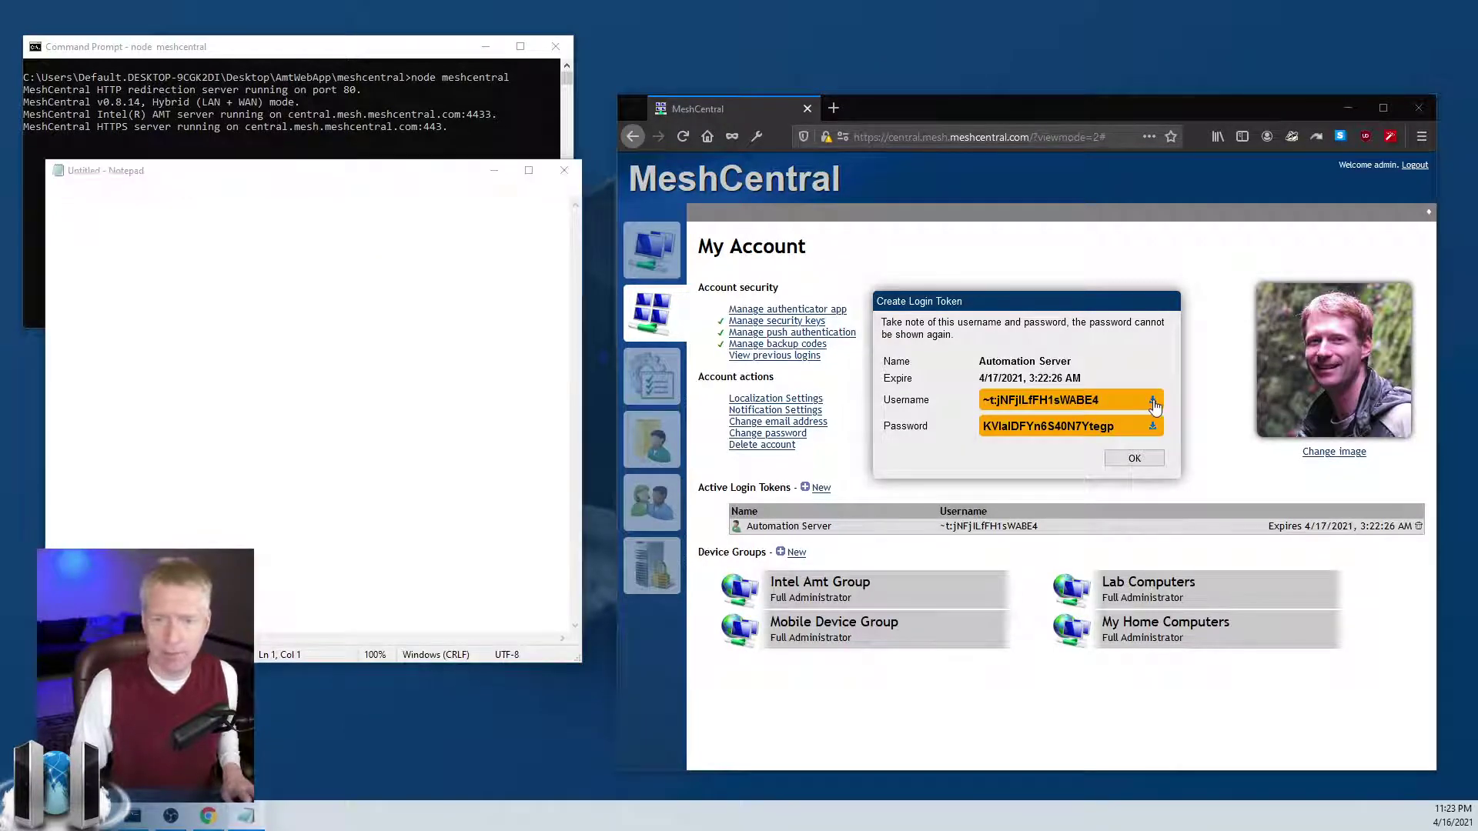
{"action": "left_click", "coordinate": [146, 376]}
{"action": "key", "text": "ctrl+v"}
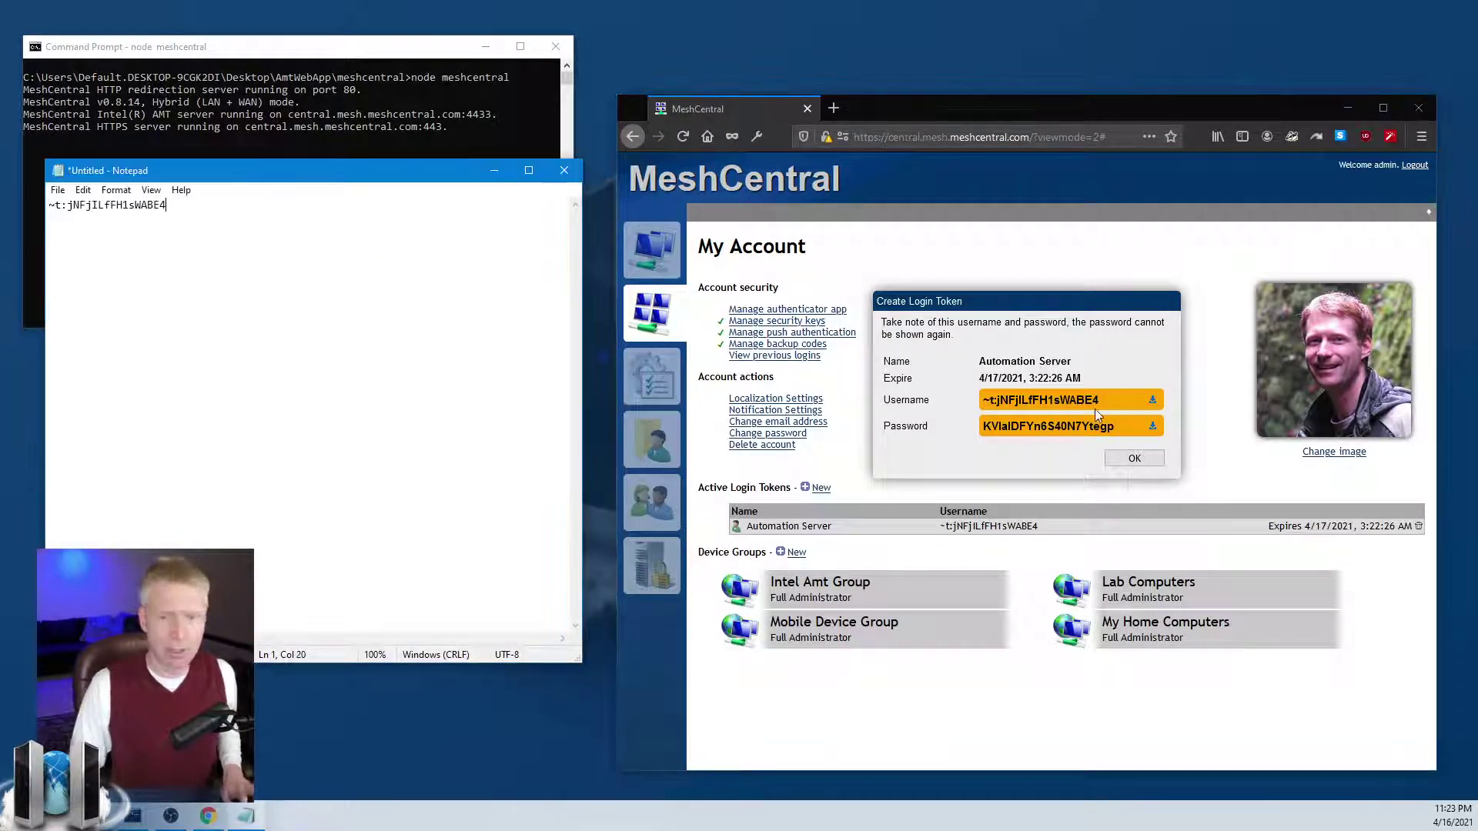
{"action": "left_click", "coordinate": [1152, 427]}
{"action": "left_click", "coordinate": [468, 400]}
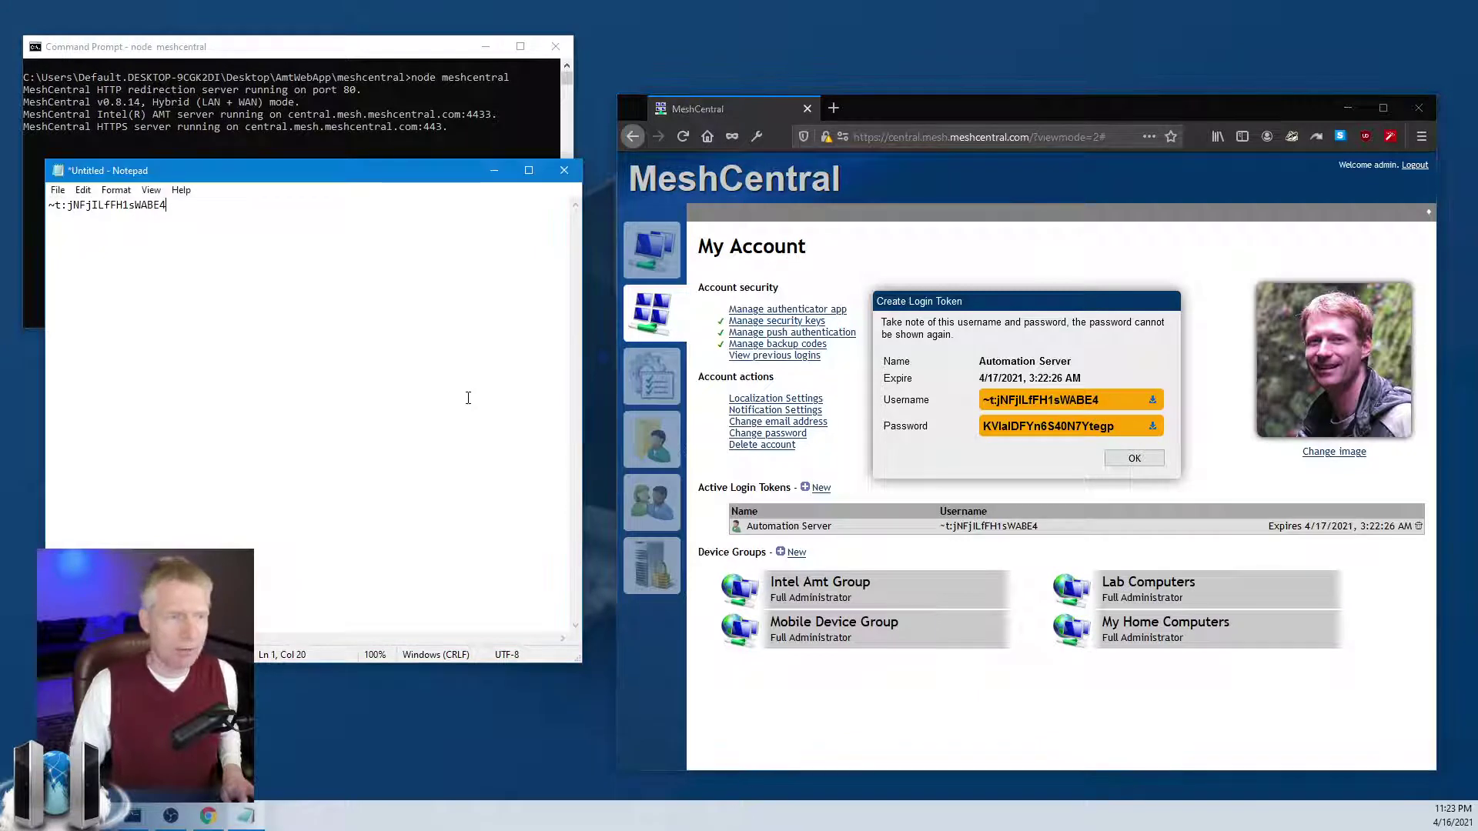
{"action": "key", "text": "ctrl+v"}
{"action": "left_click", "coordinate": [1134, 458]}
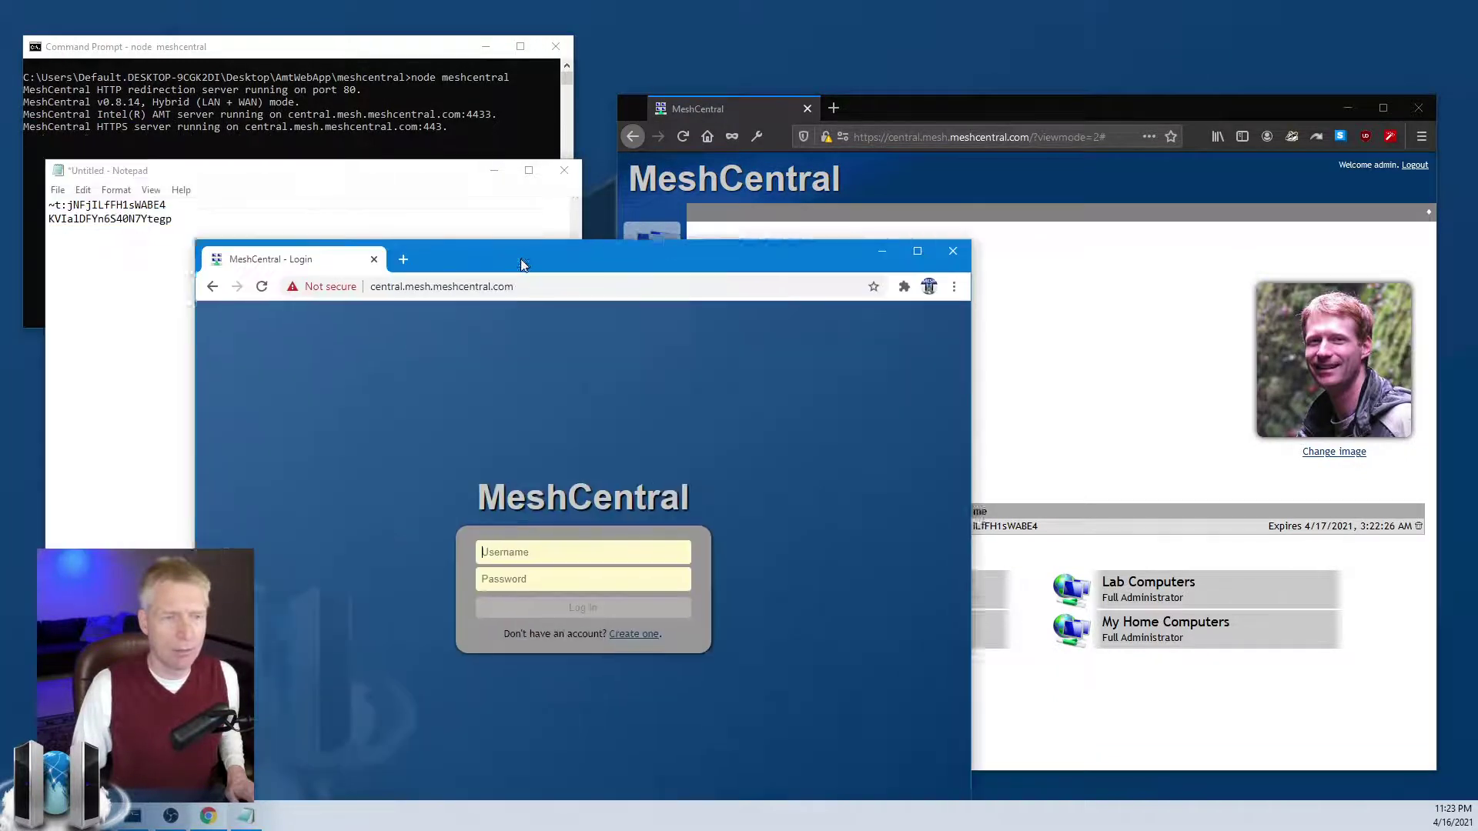
{"action": "left_click_drag", "start_coordinate": [518, 261], "coordinate": [499, 195]}
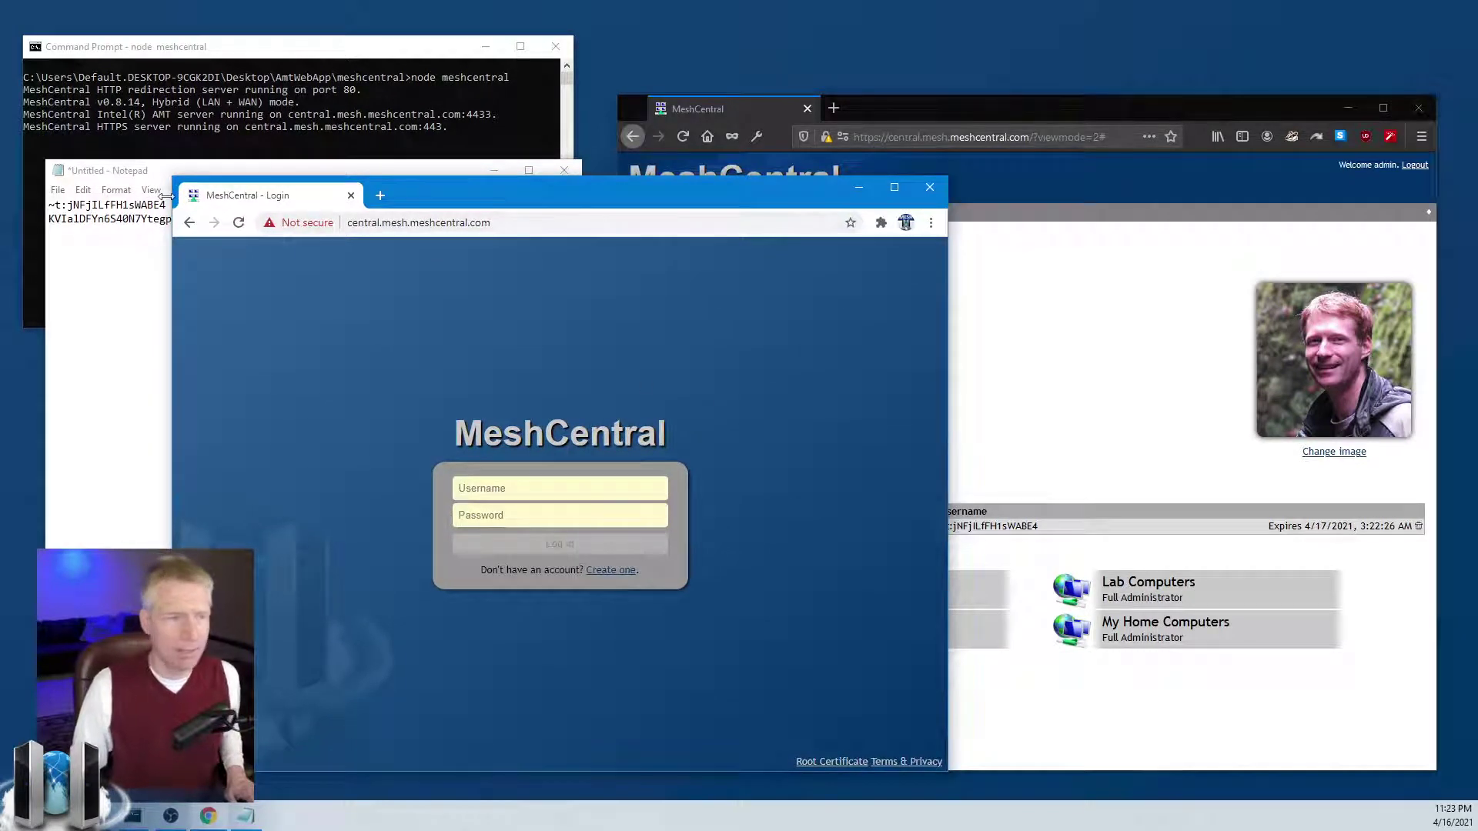
Step: Fill Chrome's MeshCentral login username with the token username saved in Notepad
{"action": "left_click", "coordinate": [165, 196]}
{"action": "left_click", "coordinate": [185, 205]}
{"action": "key", "text": "shift+Home"}
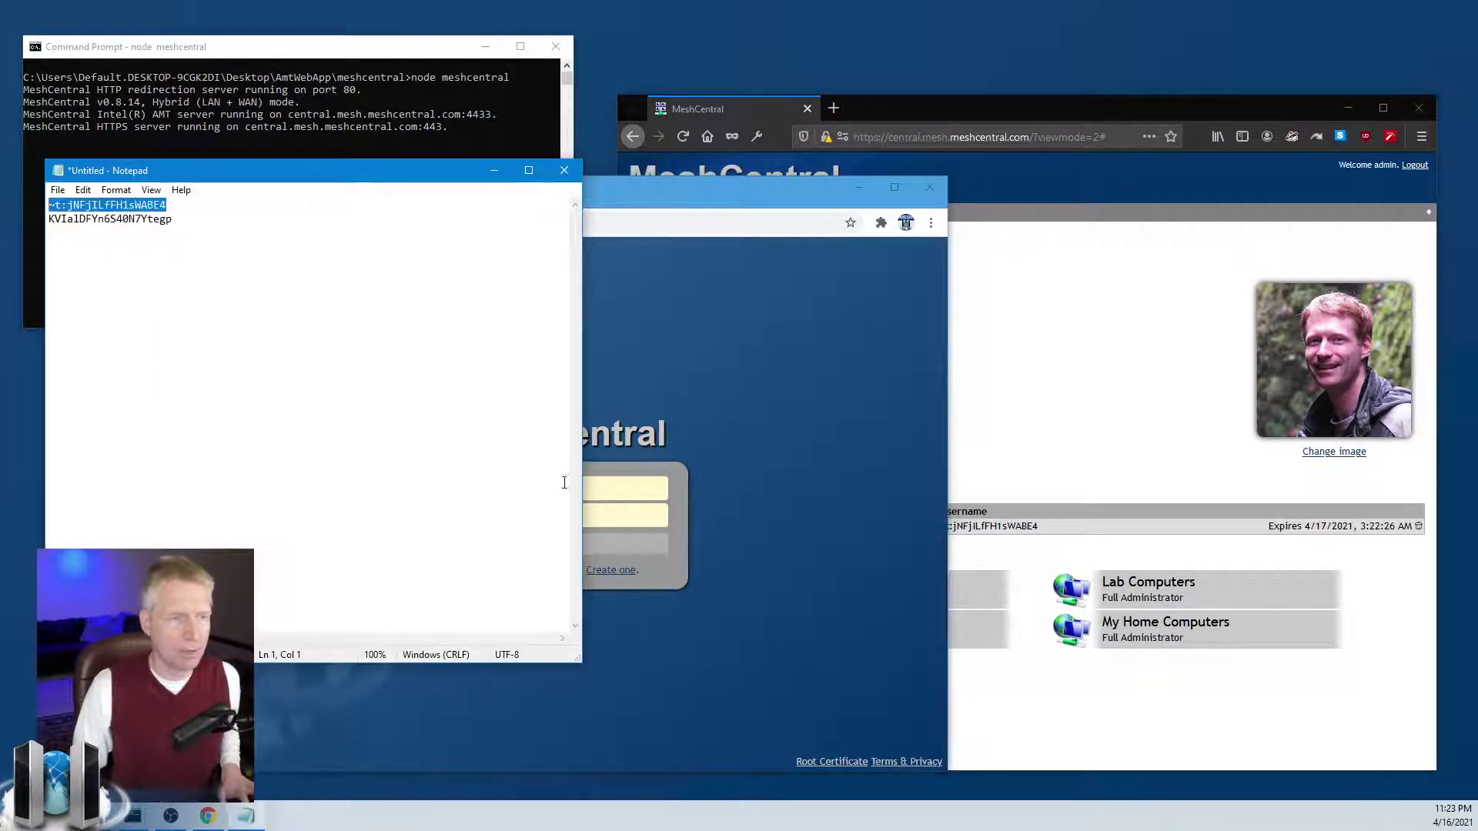
{"action": "left_click", "coordinate": [619, 490]}
{"action": "key", "text": "ctrl+v"}
Step: Enter the token password from Notepad and log in to MeshCentral in Chrome
{"action": "left_click", "coordinate": [194, 297]}
{"action": "left_click", "coordinate": [201, 221]}
{"action": "key", "text": "shift+Home"}
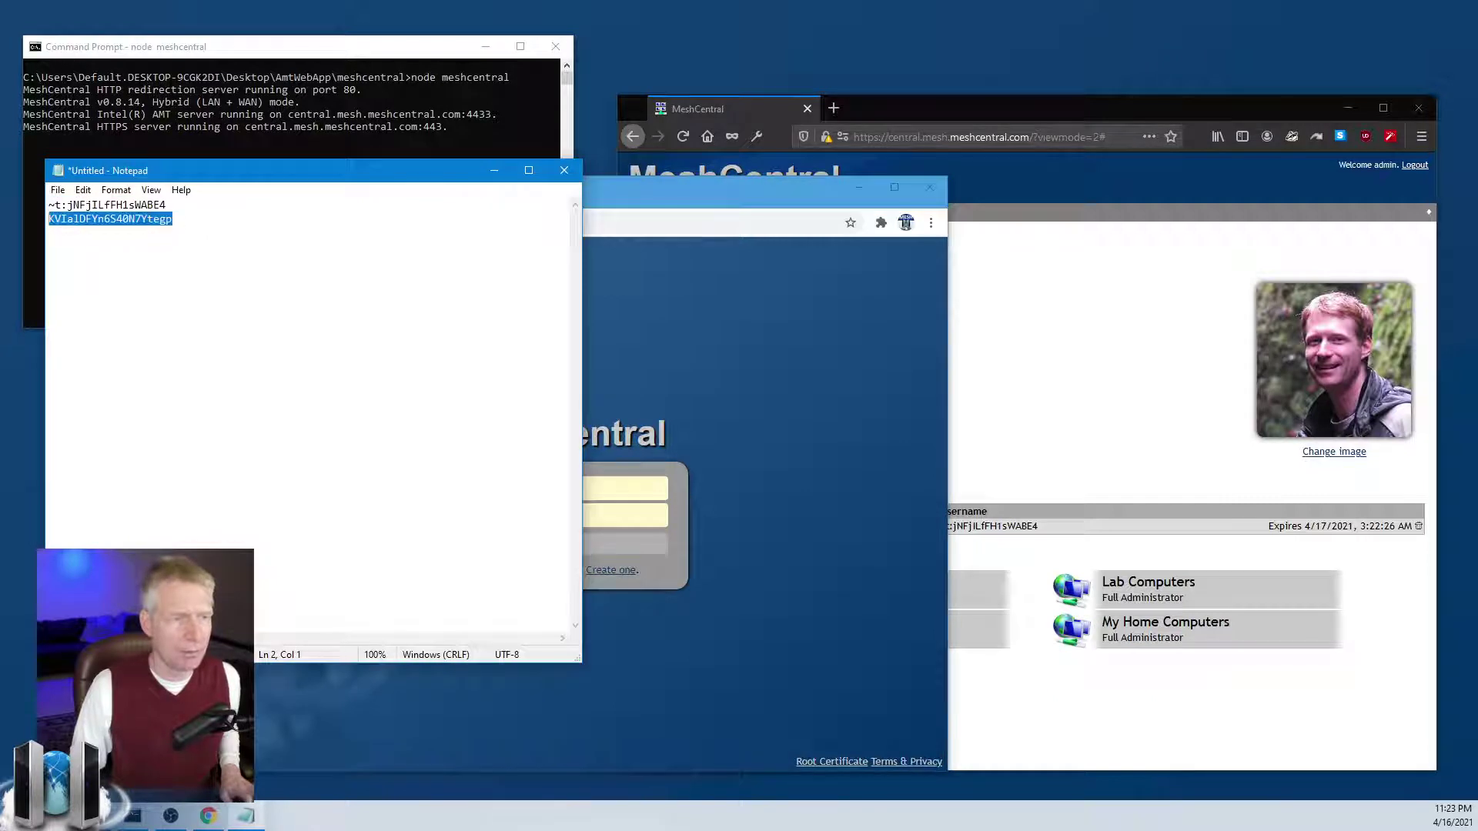
{"action": "key", "text": "ctrl+c"}
{"action": "left_click", "coordinate": [636, 610]}
{"action": "left_click", "coordinate": [625, 514]}
{"action": "key", "text": "ctrl+v"}
{"action": "left_click", "coordinate": [562, 546]}
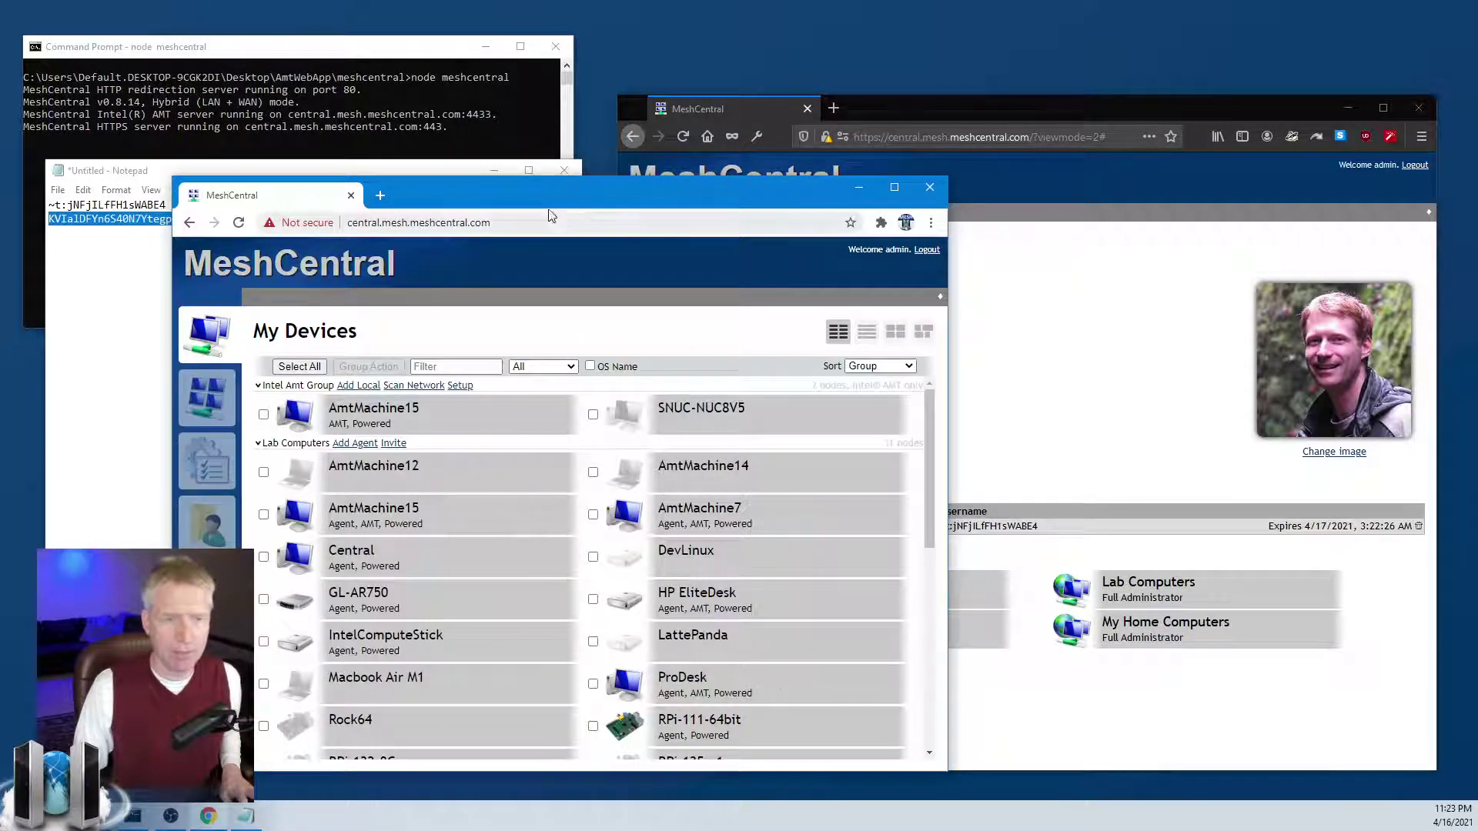
{"action": "left_click_drag", "start_coordinate": [545, 206], "coordinate": [744, 204]}
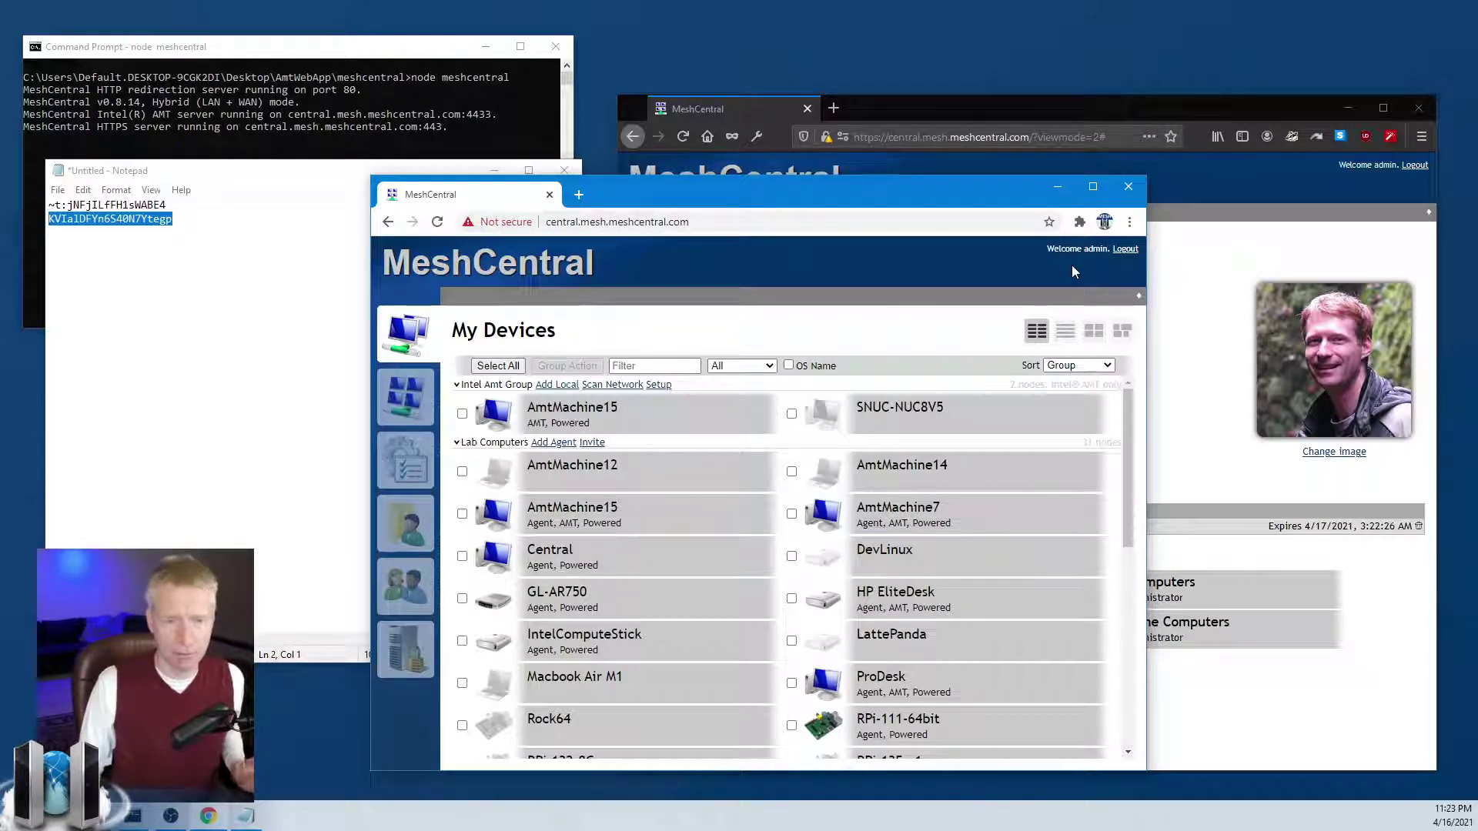
Step: Briefly connect to AmtMachine15's remote desktop, disconnect, and return to My Devices
{"action": "left_click", "coordinate": [695, 508]}
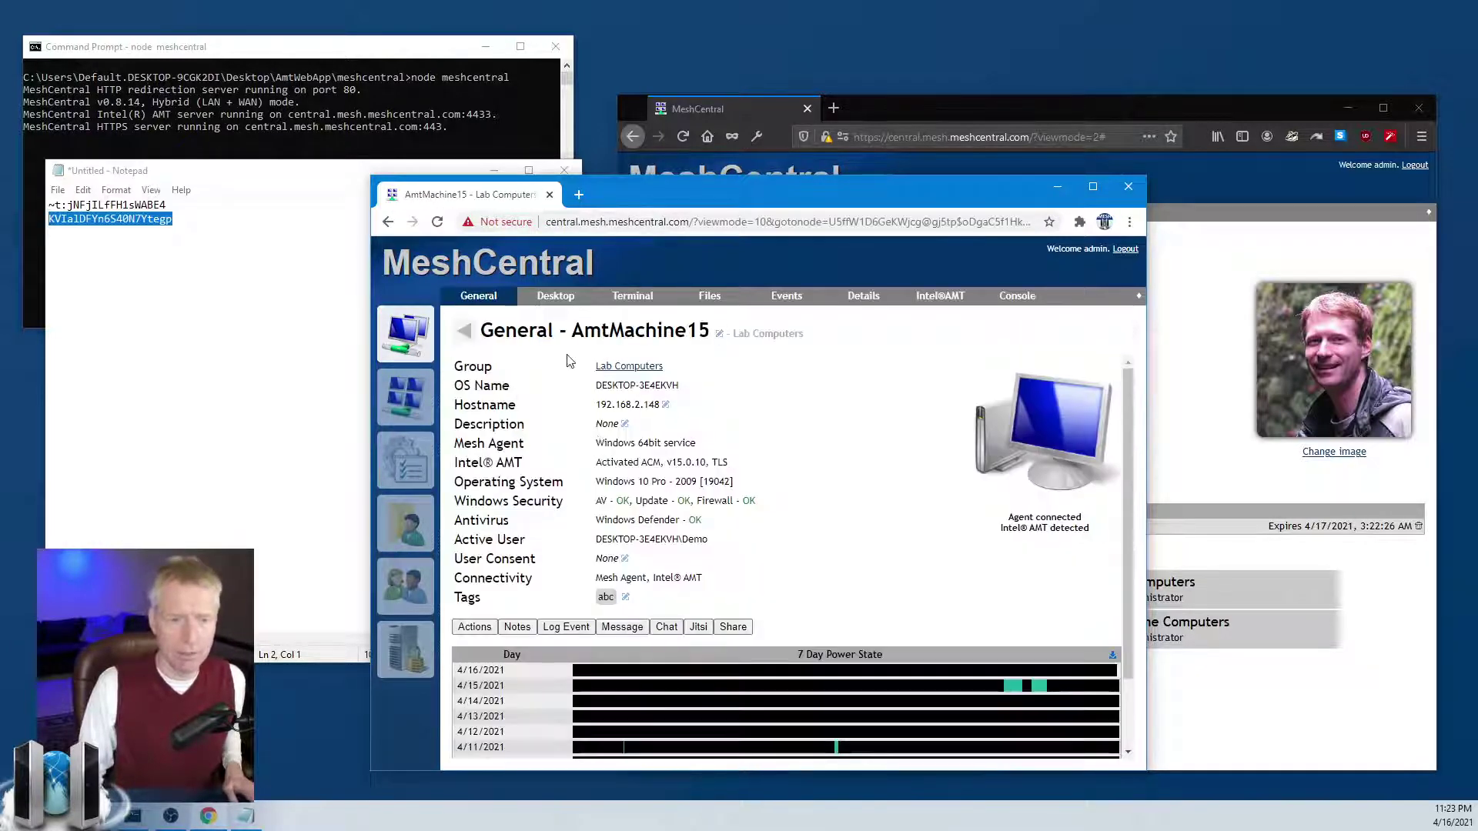
{"action": "left_click", "coordinate": [555, 296]}
{"action": "left_click", "coordinate": [483, 367]}
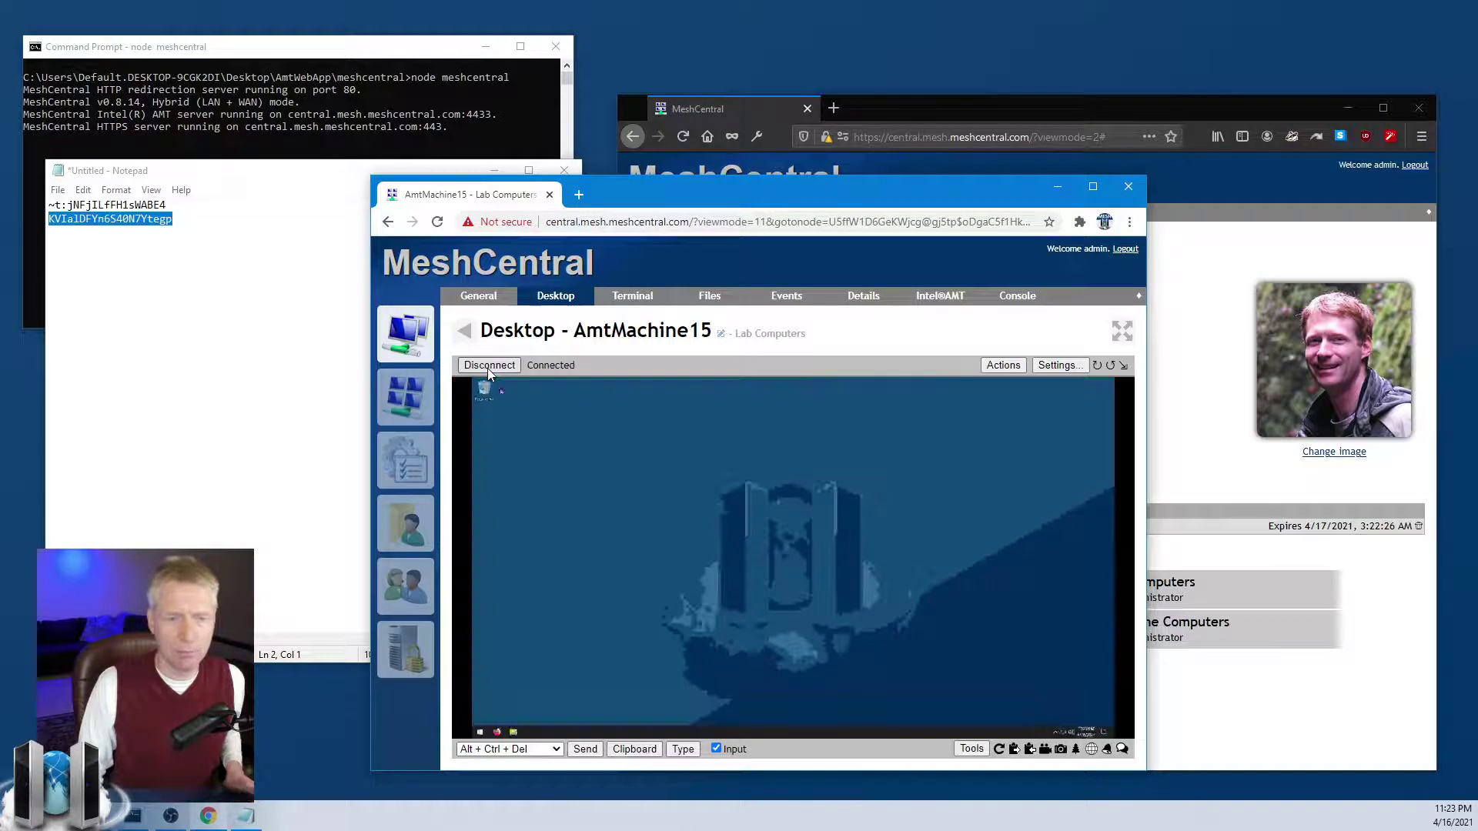
{"action": "left_click", "coordinate": [488, 374]}
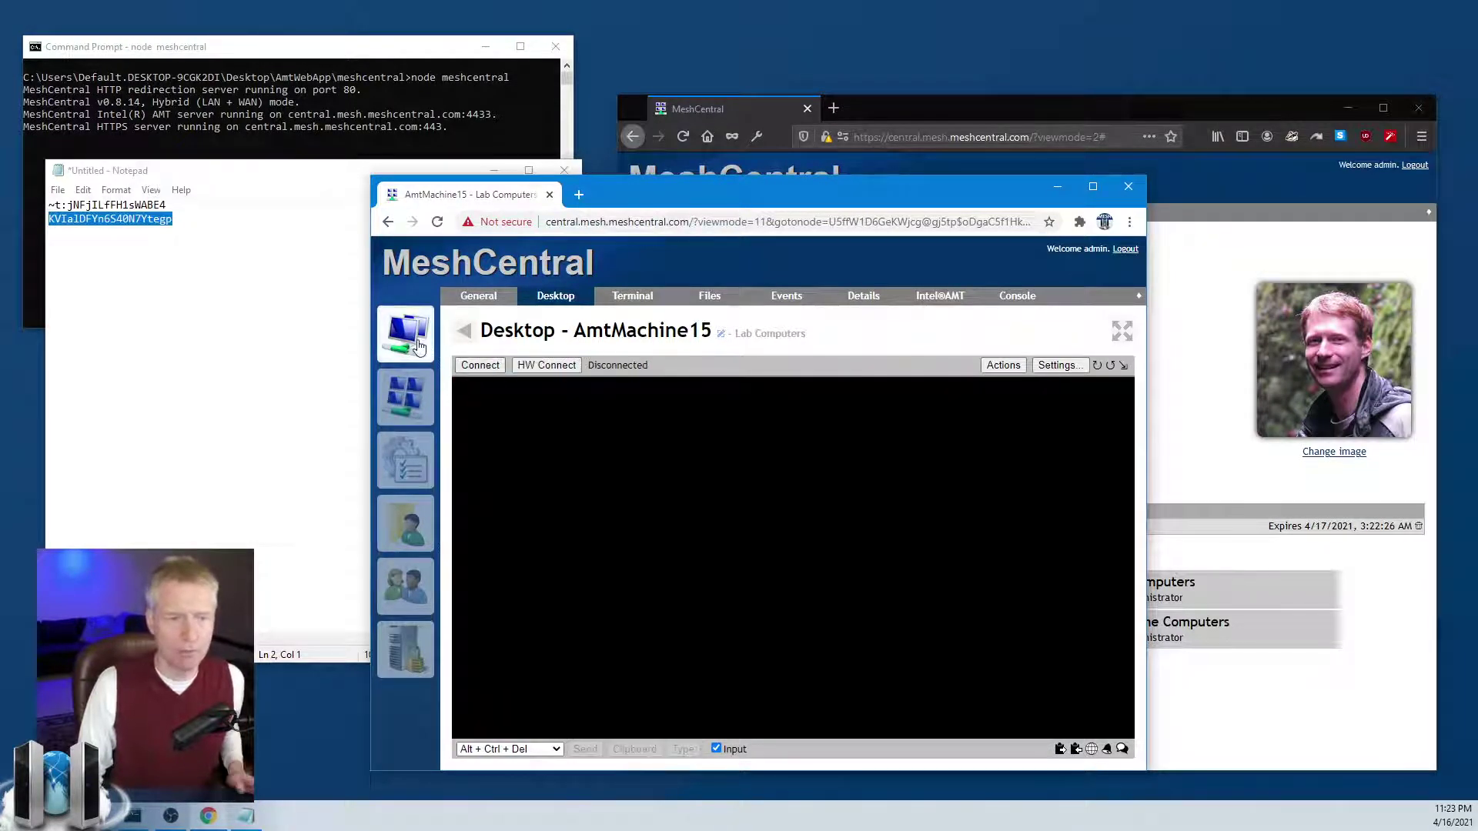
{"action": "left_click", "coordinate": [462, 331]}
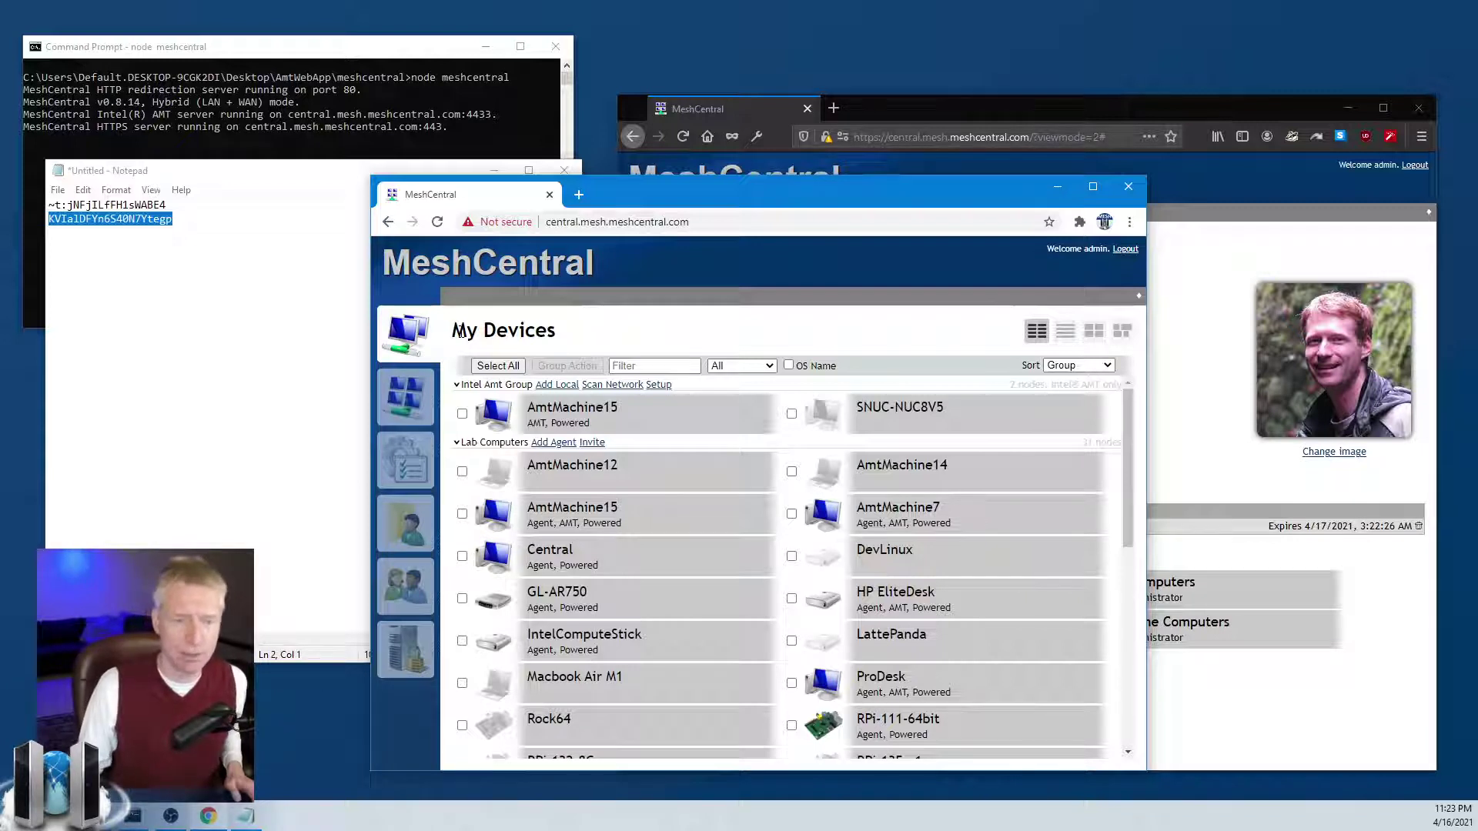
Step: Compare the token session's My Account page in Chrome with the admin's page in Firefox
{"action": "left_click", "coordinate": [423, 399]}
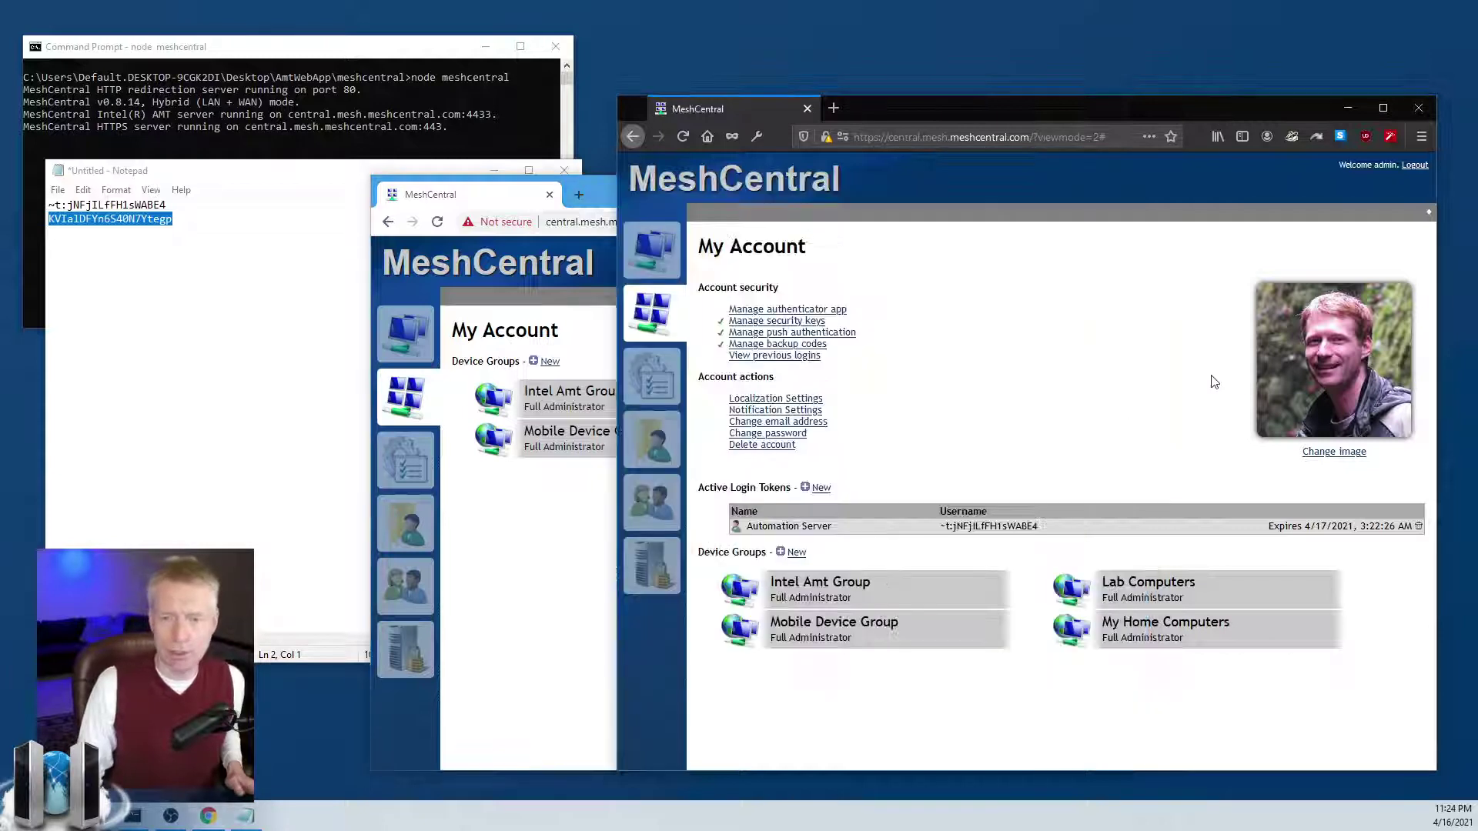
{"action": "left_click", "coordinate": [1168, 404]}
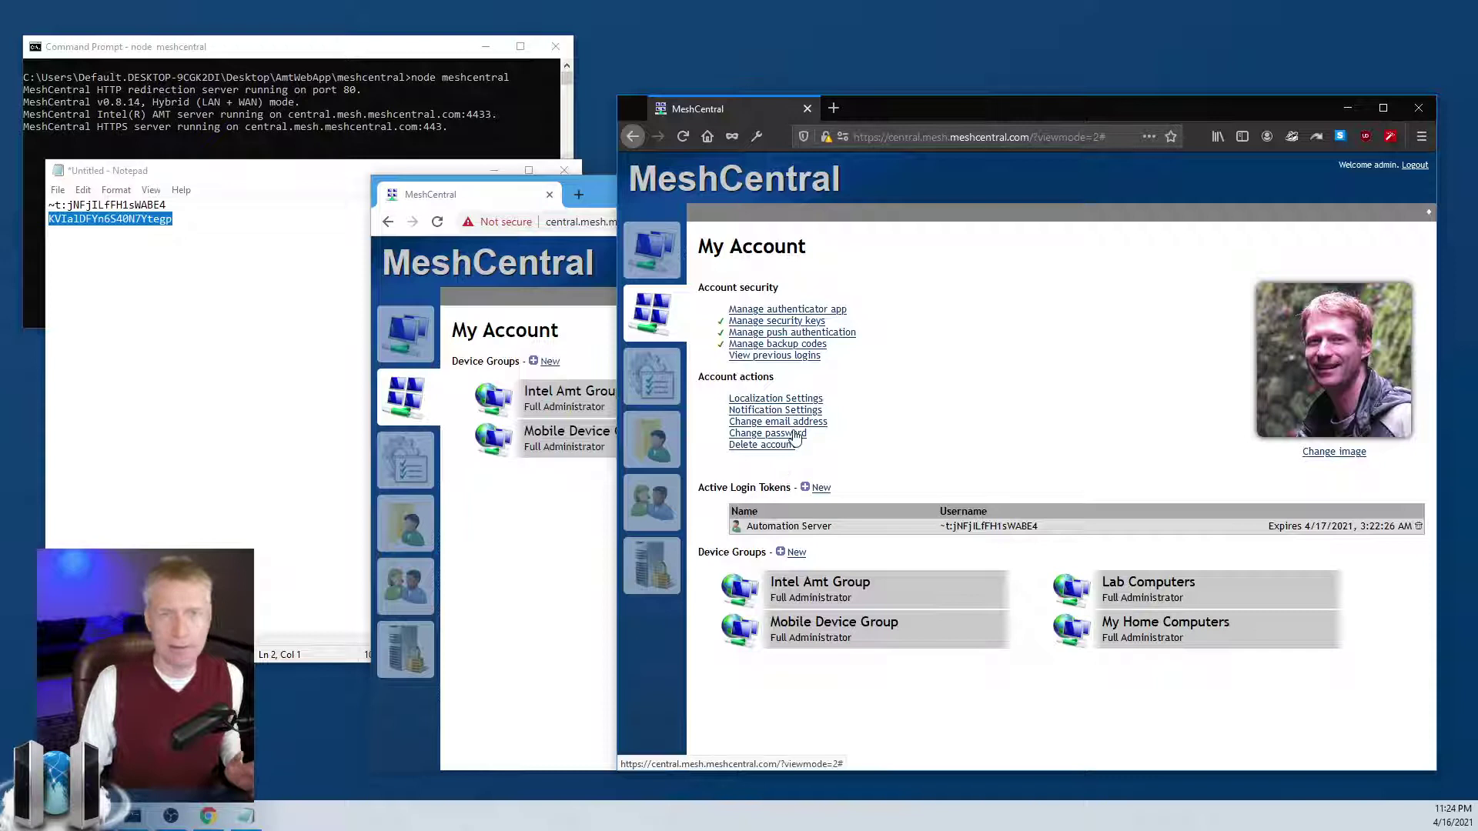
{"action": "left_click", "coordinate": [511, 511]}
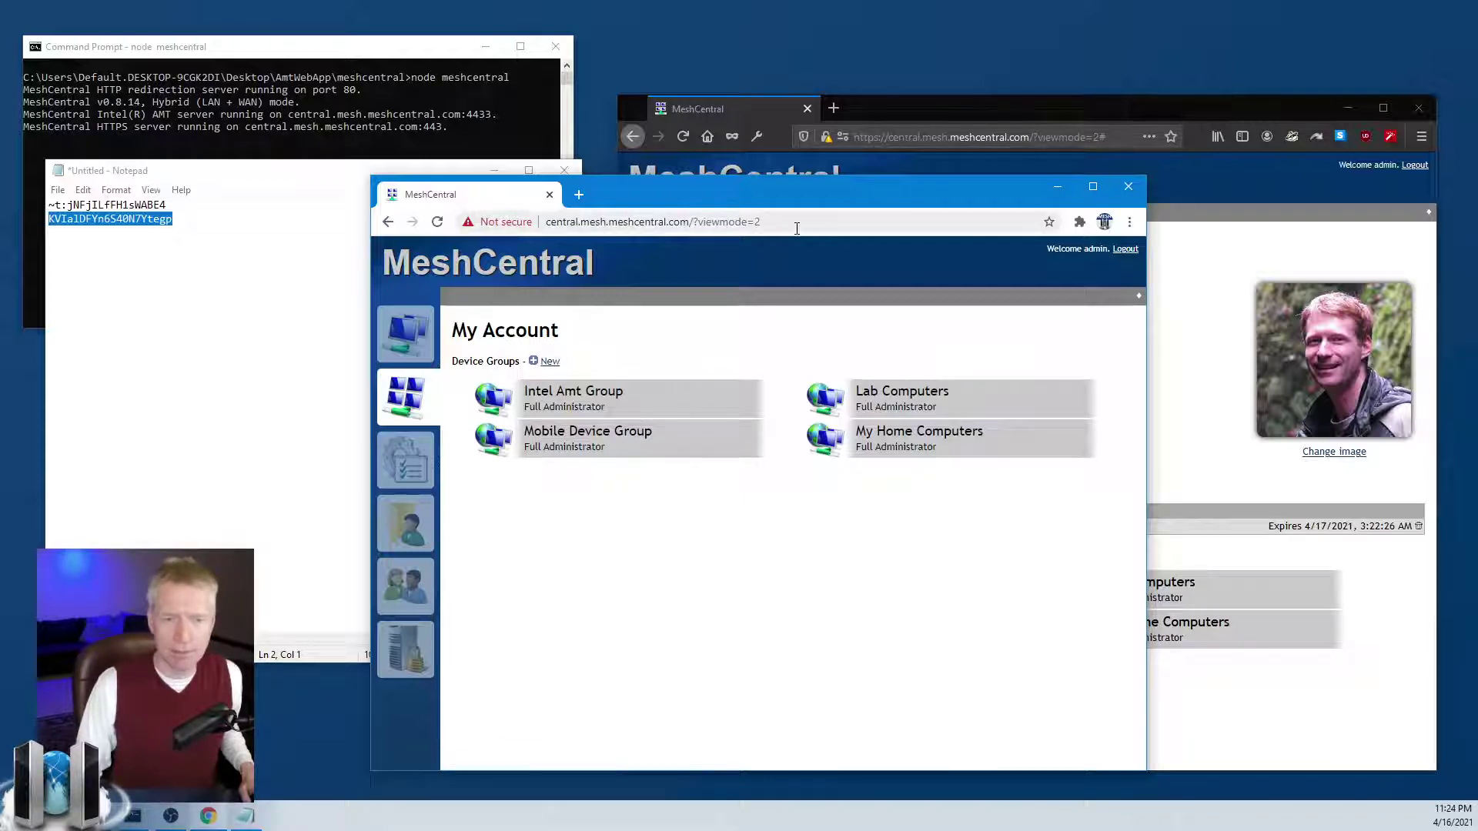
Step: Delete the Automation Server token in Firefox and confirm Chrome's session dropped to the login page
{"action": "left_click", "coordinate": [1184, 382]}
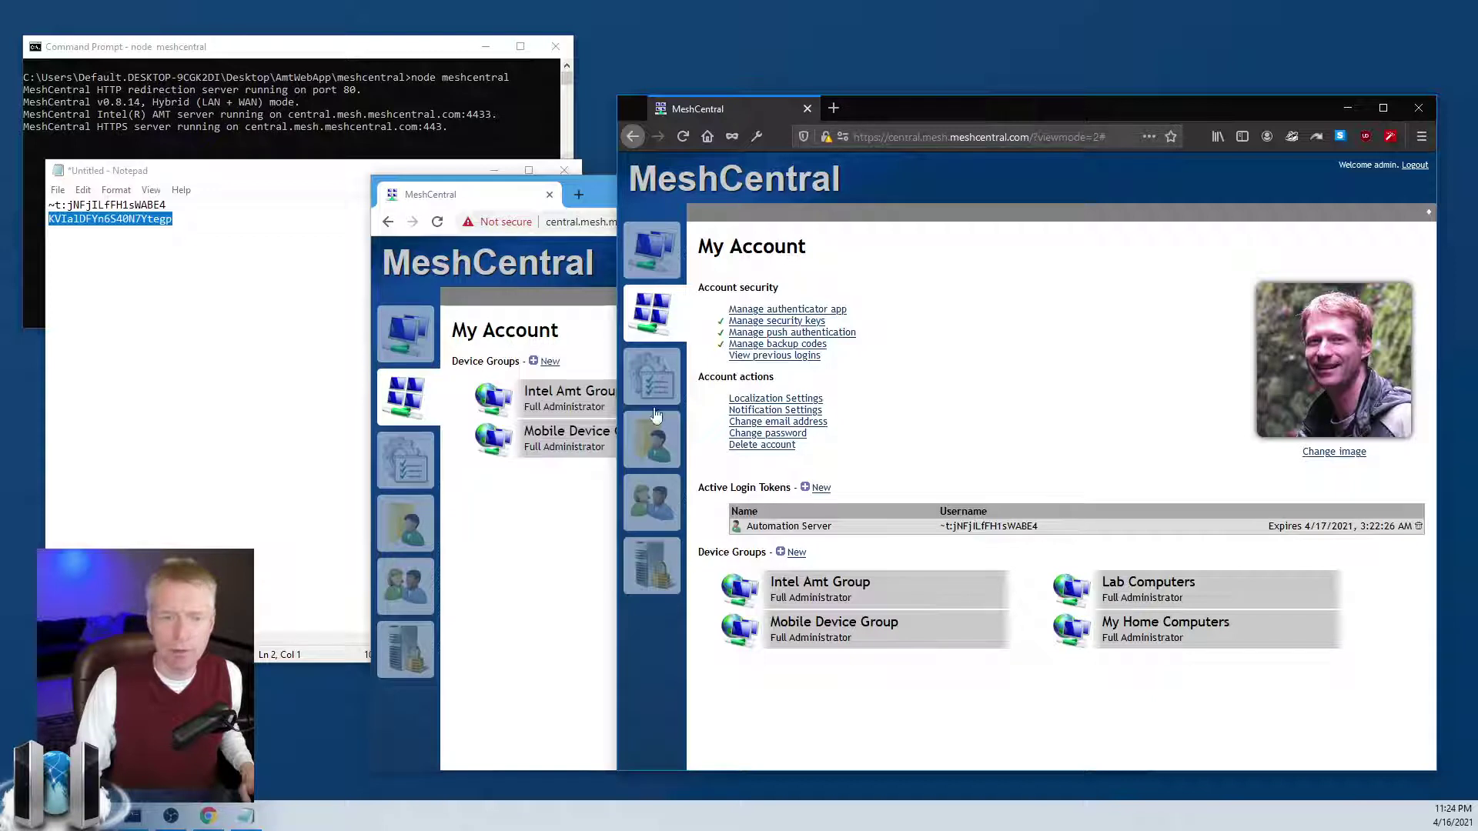
{"action": "left_click_drag", "start_coordinate": [599, 187], "coordinate": [480, 183]}
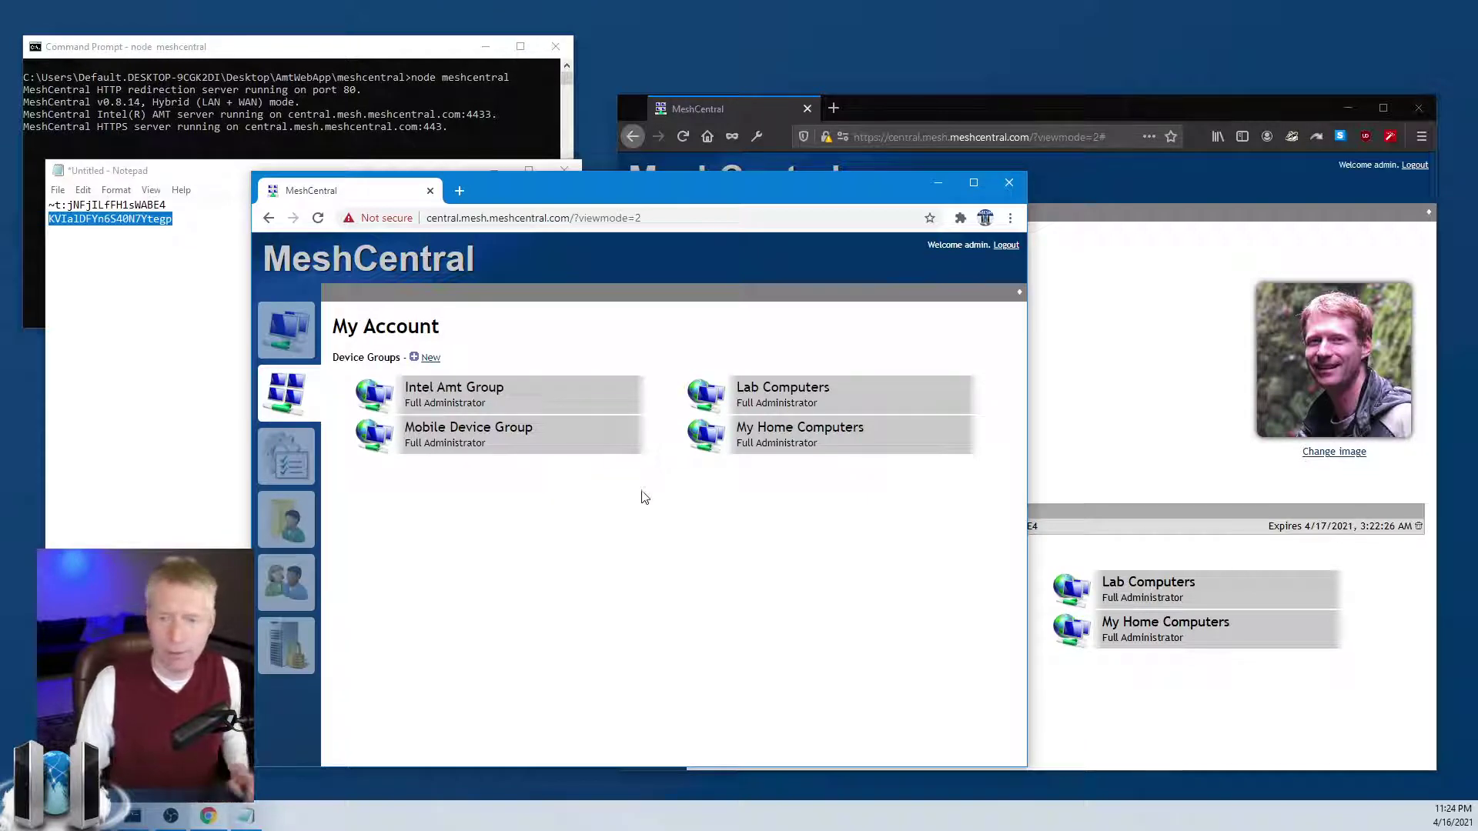
{"action": "left_click", "coordinate": [1185, 406]}
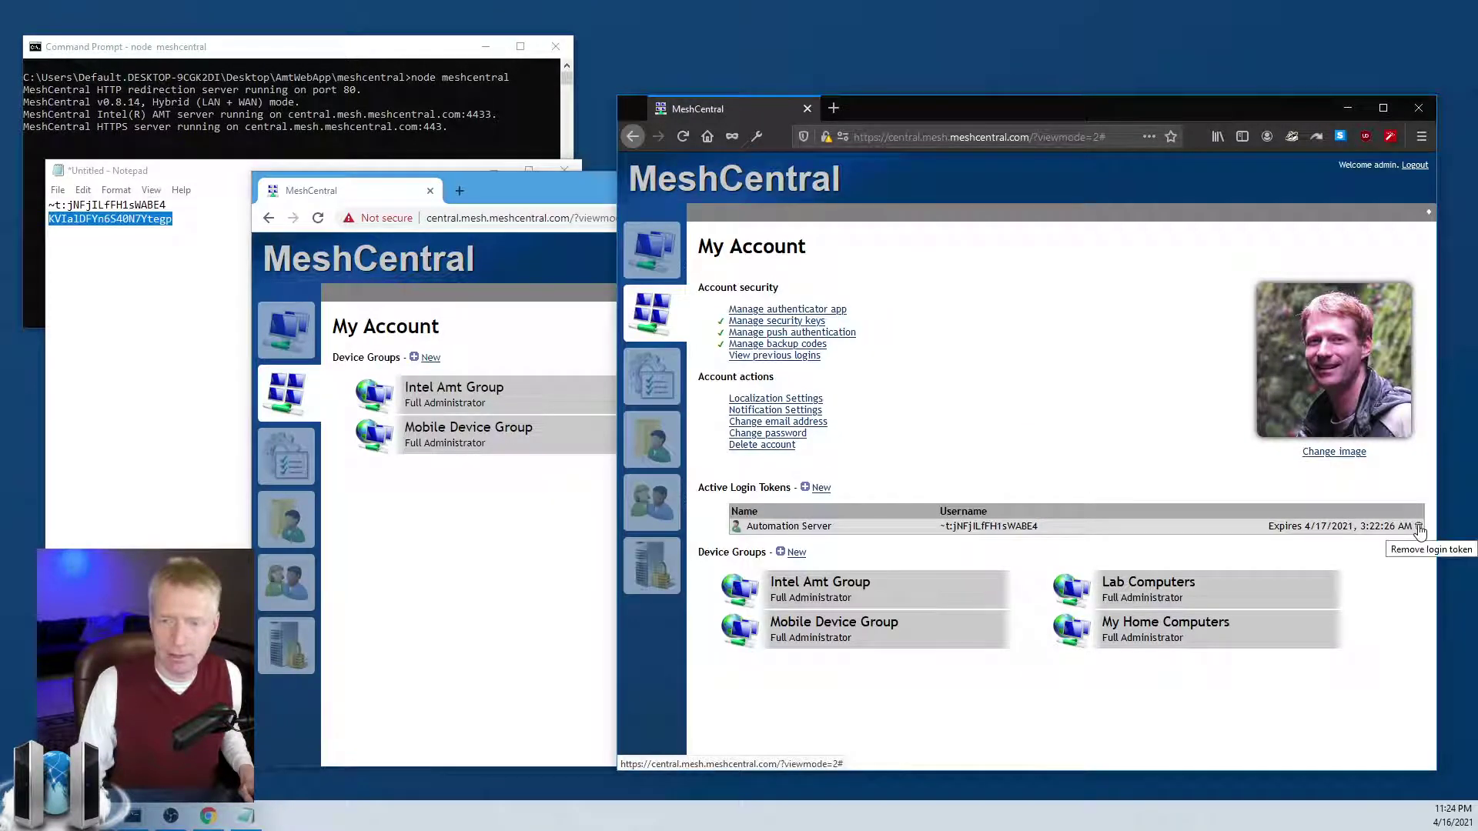
{"action": "left_click", "coordinate": [1419, 529]}
{"action": "left_click", "coordinate": [1065, 394]}
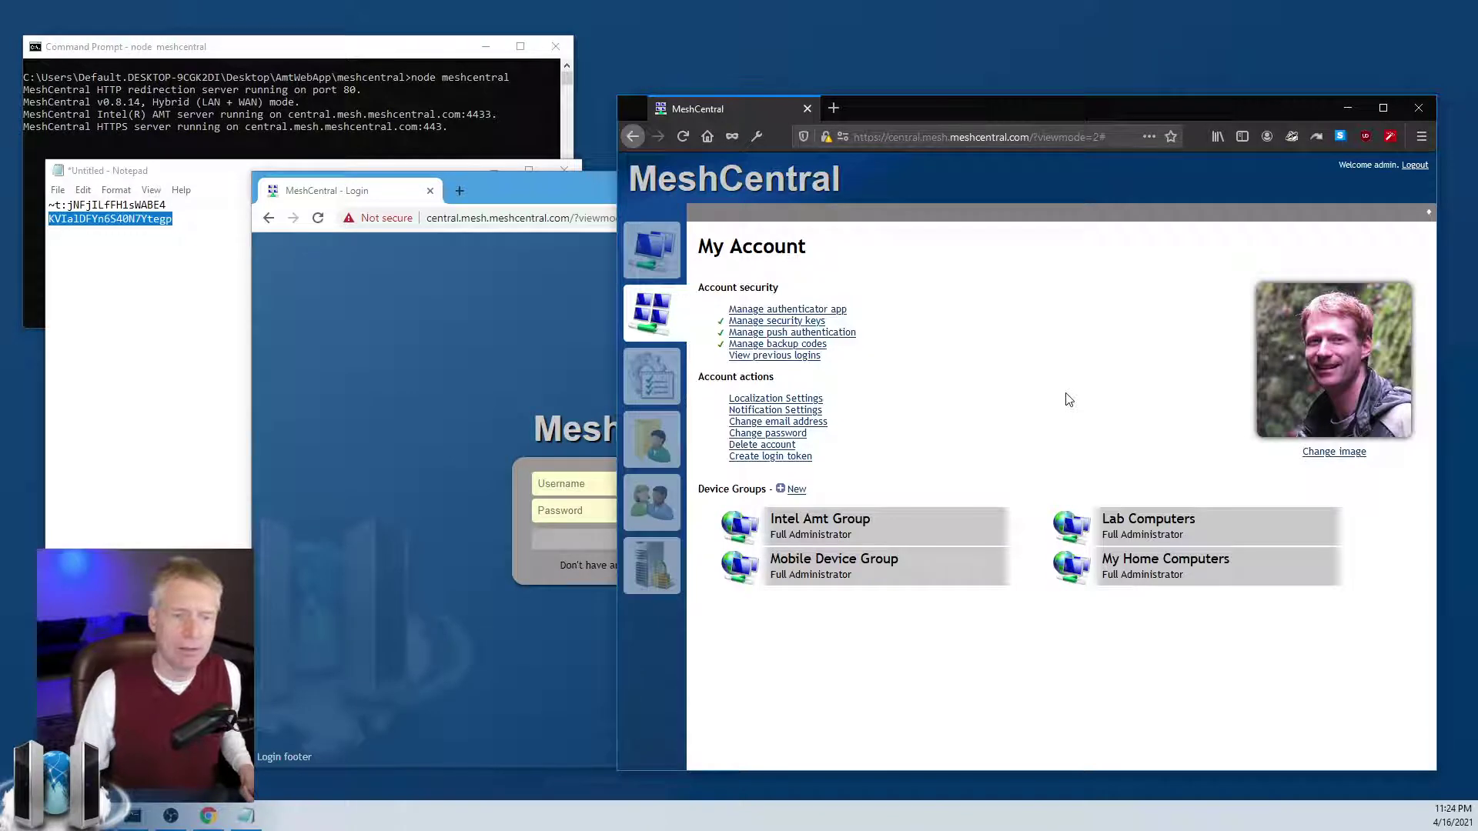
{"action": "left_click", "coordinate": [573, 190]}
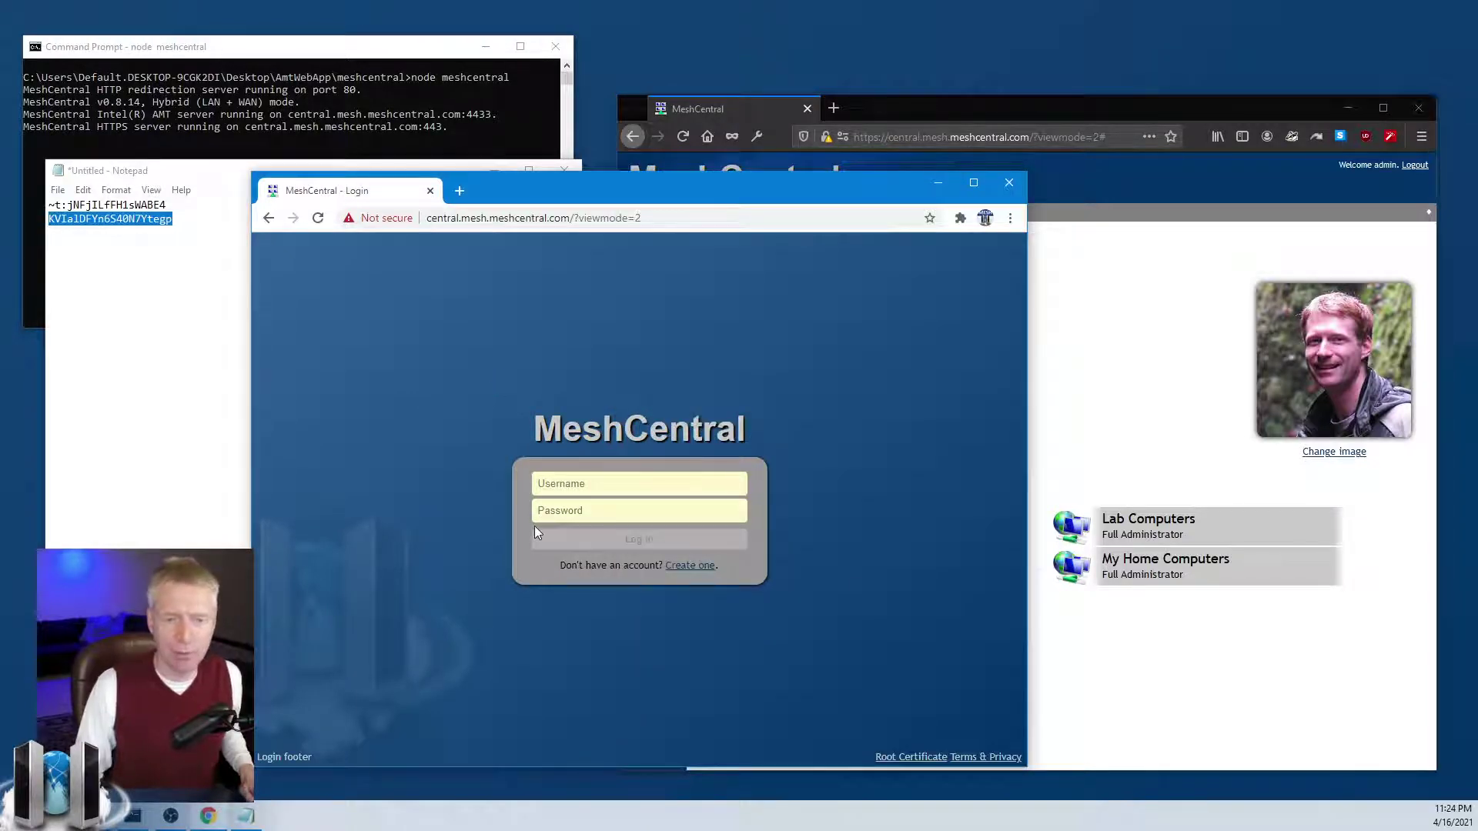
{"action": "left_click", "coordinate": [1078, 389]}
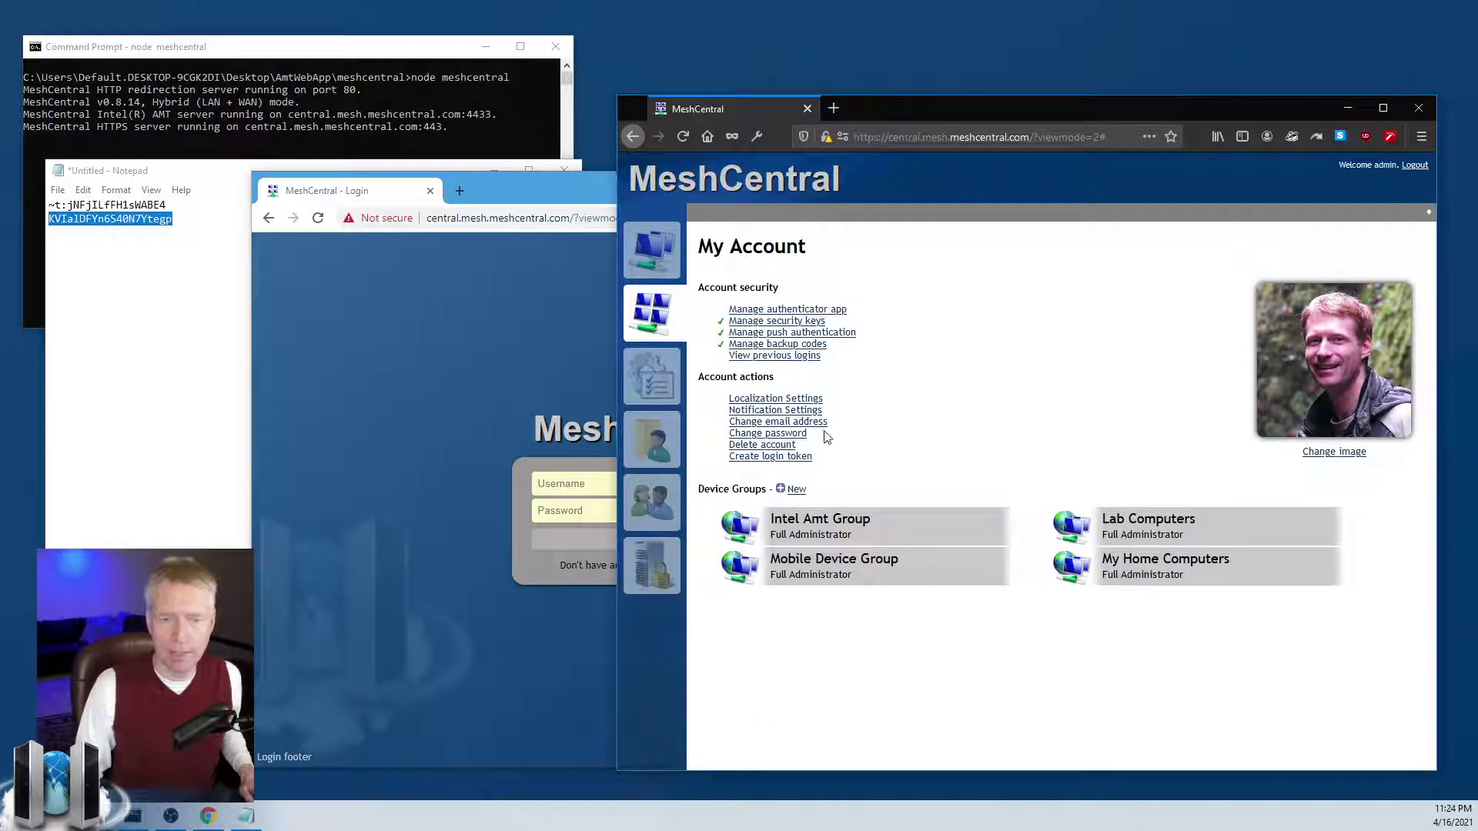
{"action": "left_click", "coordinate": [777, 457]}
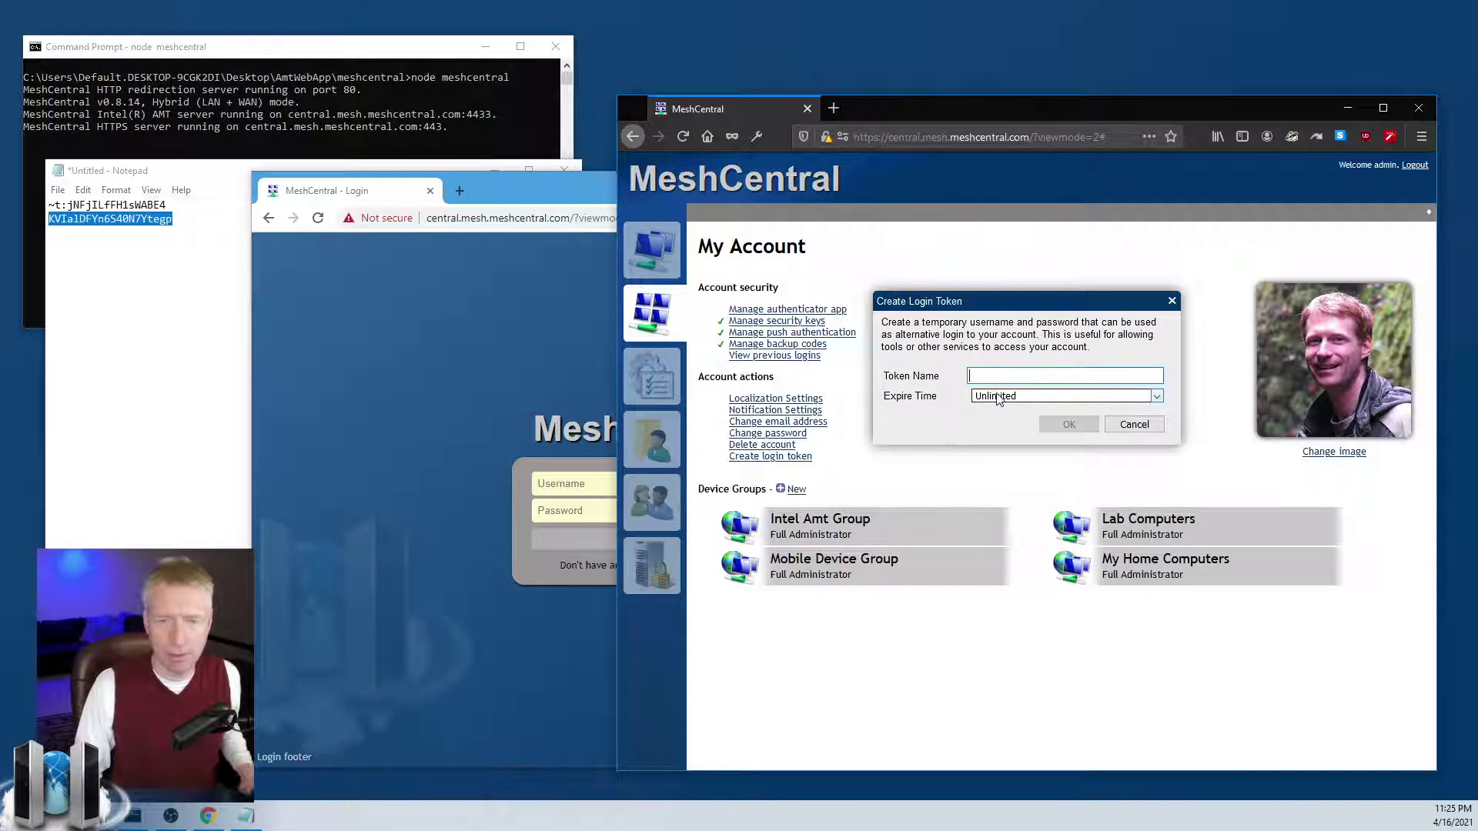
{"action": "left_click", "coordinate": [1135, 425]}
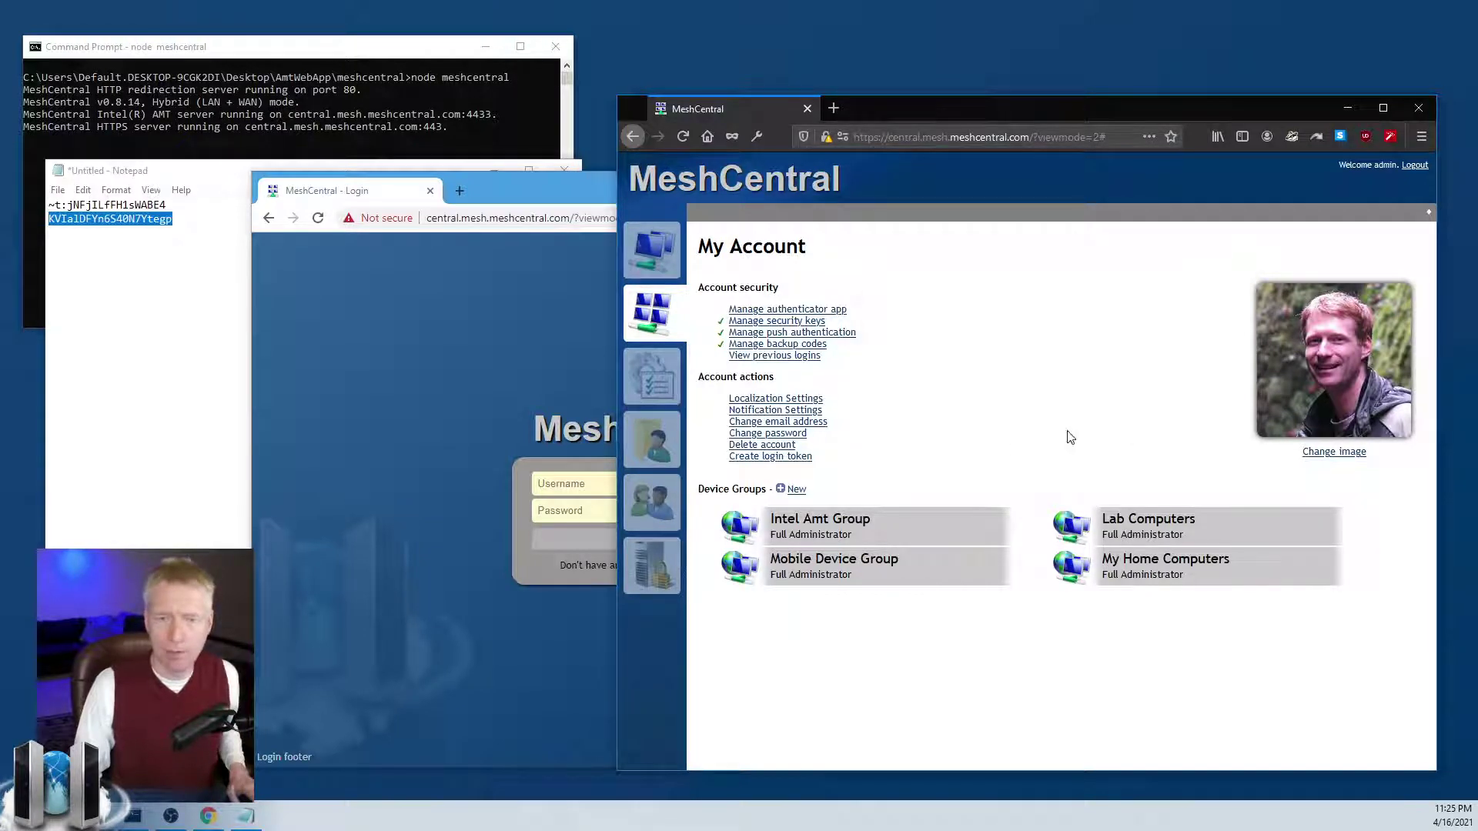
{"action": "left_click", "coordinate": [752, 356]}
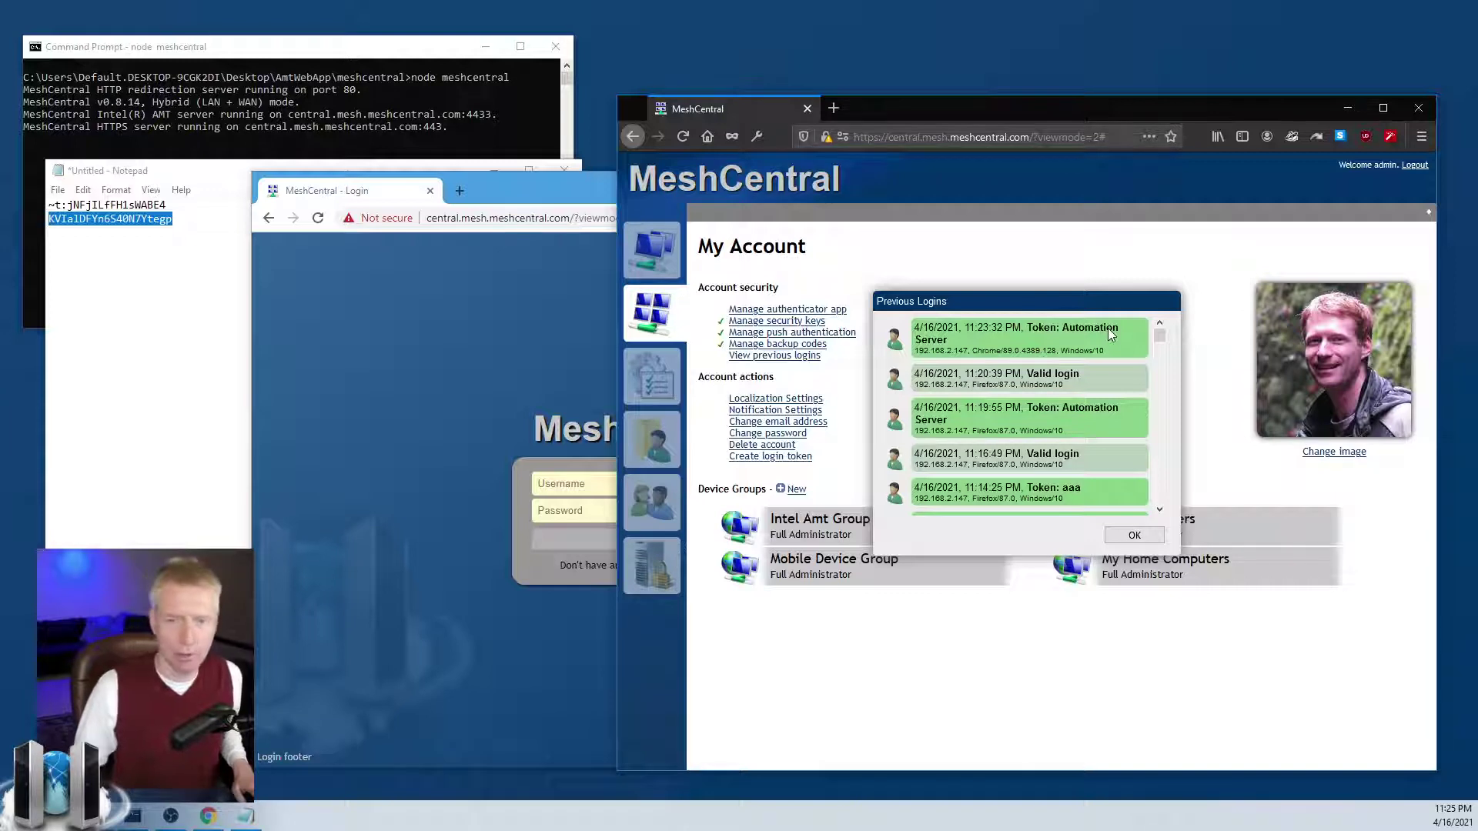
{"action": "left_click", "coordinate": [1133, 535]}
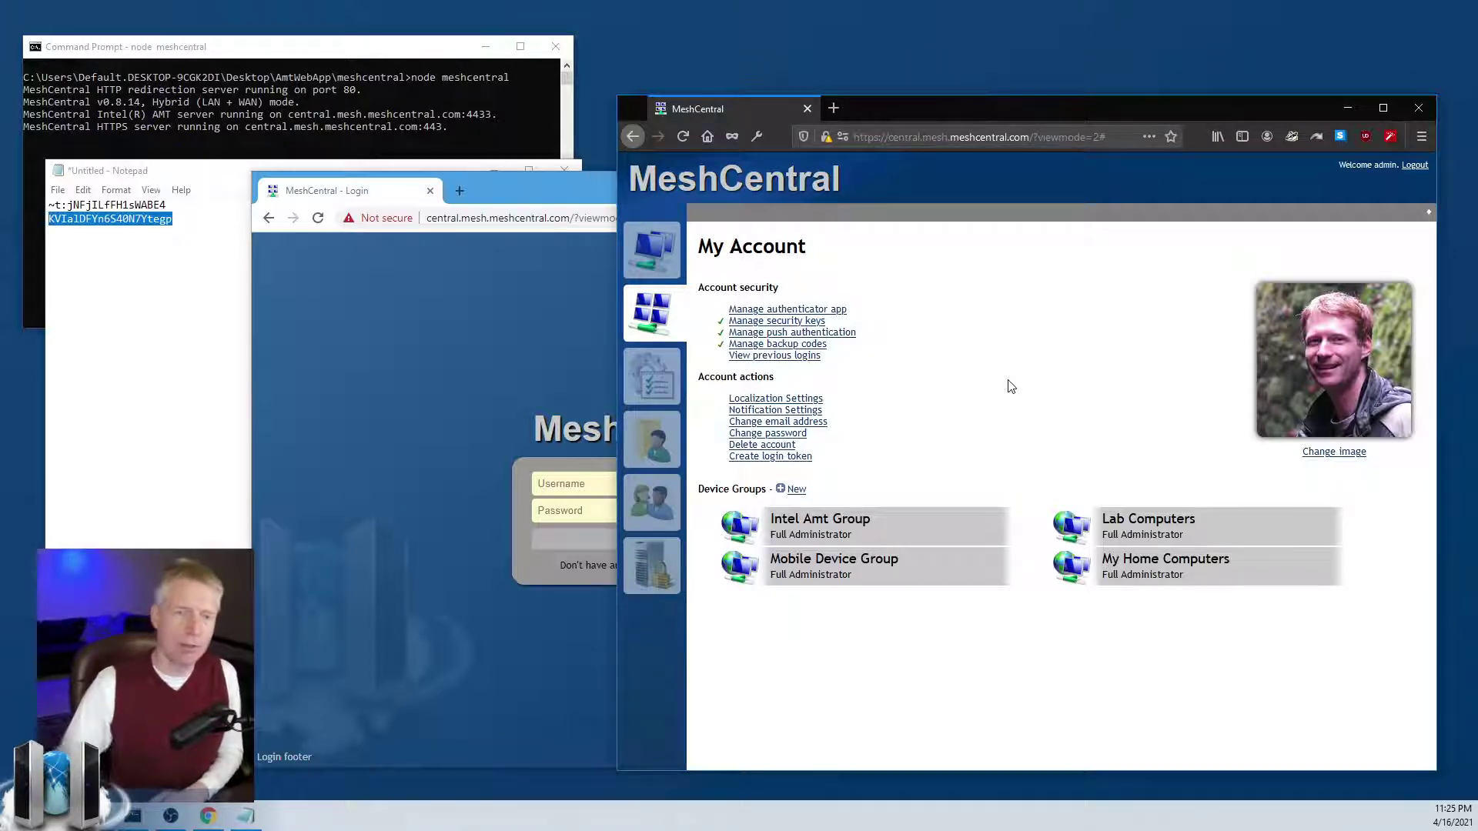
Step: Check Chrome's login page, then return Firefox's admin session to the My Devices list
{"action": "left_click", "coordinate": [311, 431]}
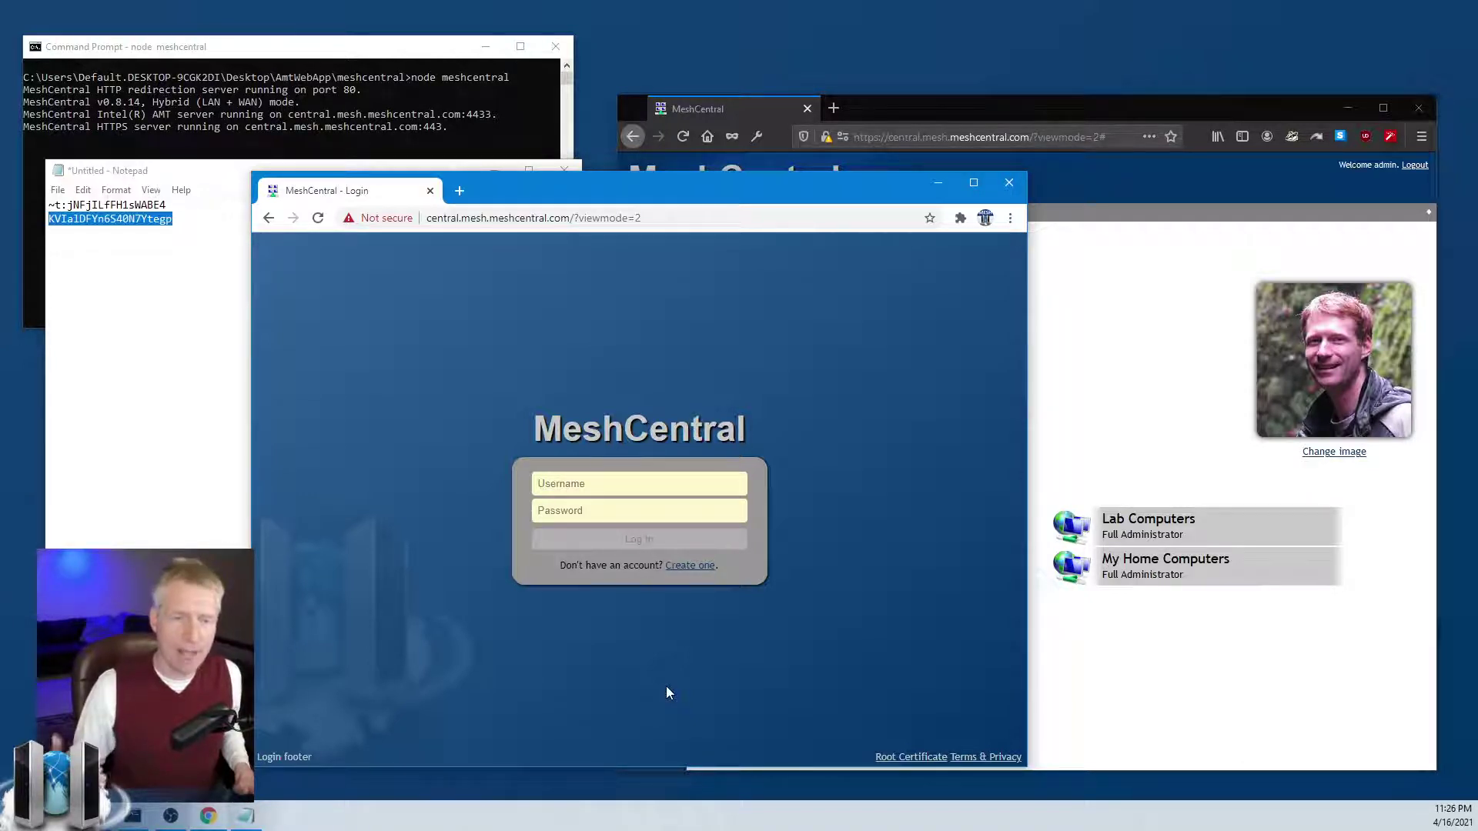
{"action": "left_click", "coordinate": [1096, 435]}
{"action": "left_click", "coordinate": [645, 265]}
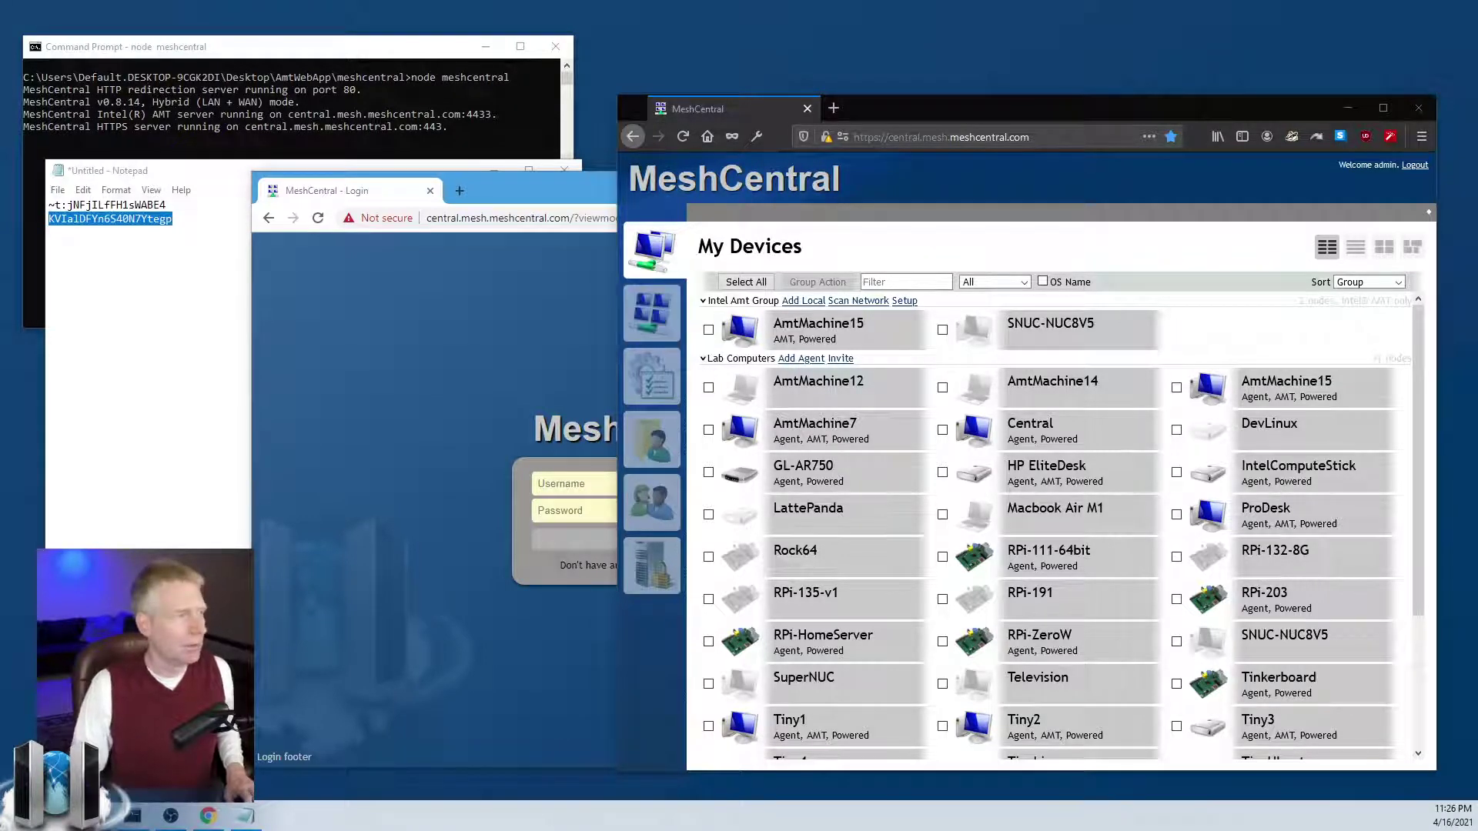
Step: Open a new Command Prompt and copy the meshcentral folder path from the server console
{"action": "key", "text": "super+r"}
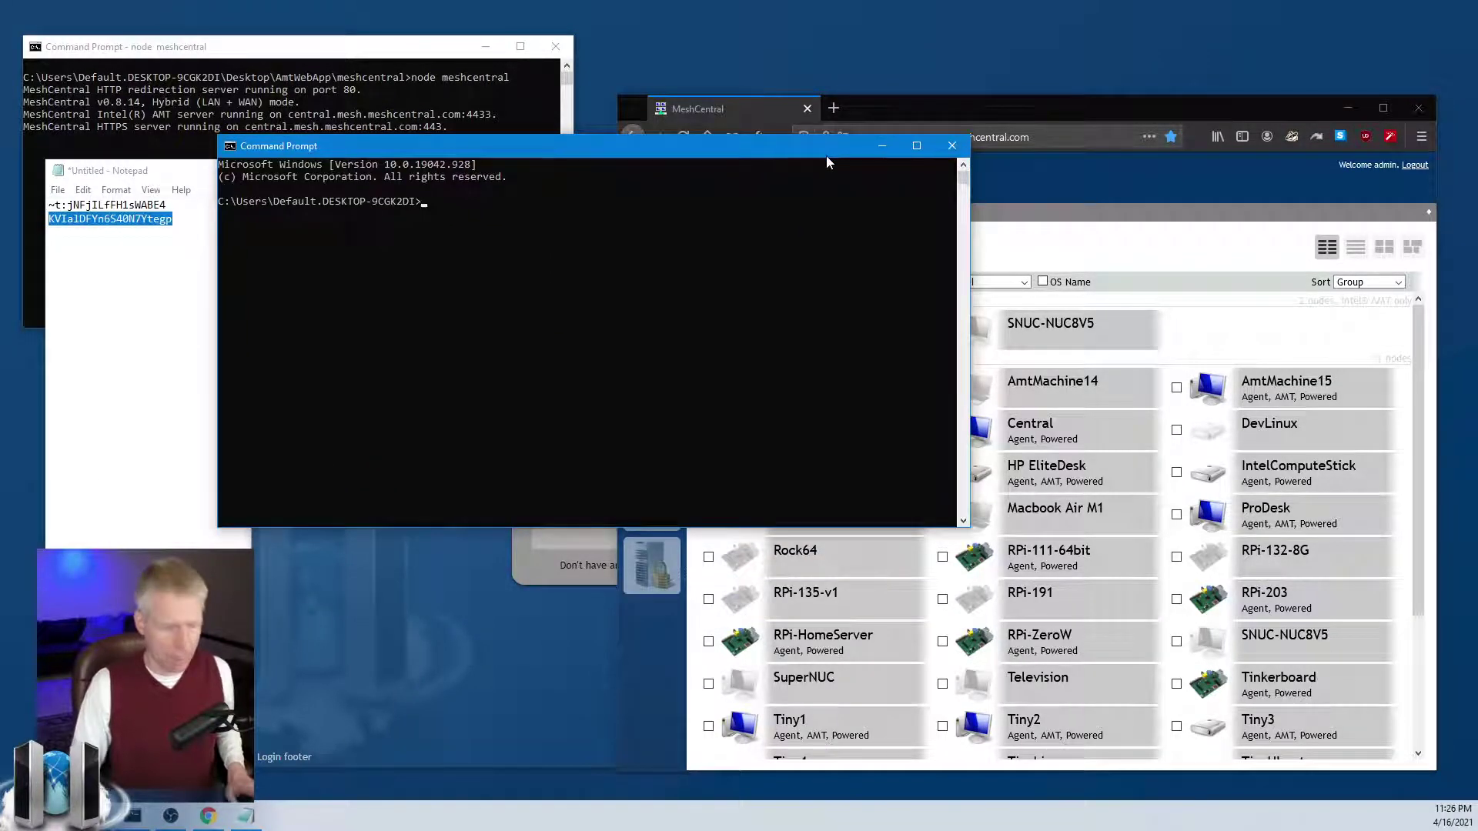
{"action": "type", "text": "node"}
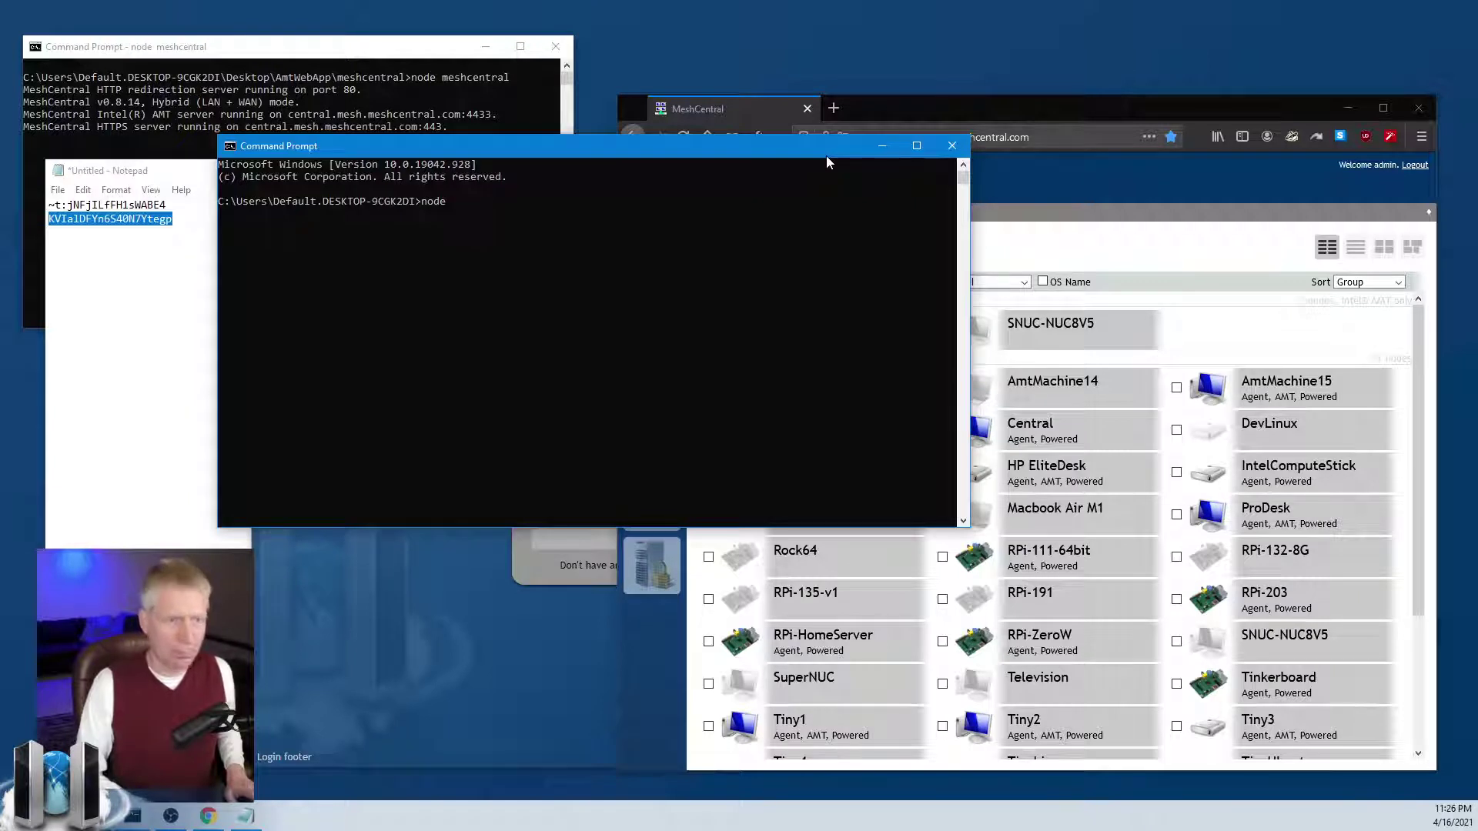
{"action": "key", "text": "BackSpace"}
{"action": "key", "text": "BackSpace"}
{"action": "key", "text": "BackSpace"}
{"action": "key", "text": "BackSpace"}
{"action": "left_click", "coordinate": [493, 82]}
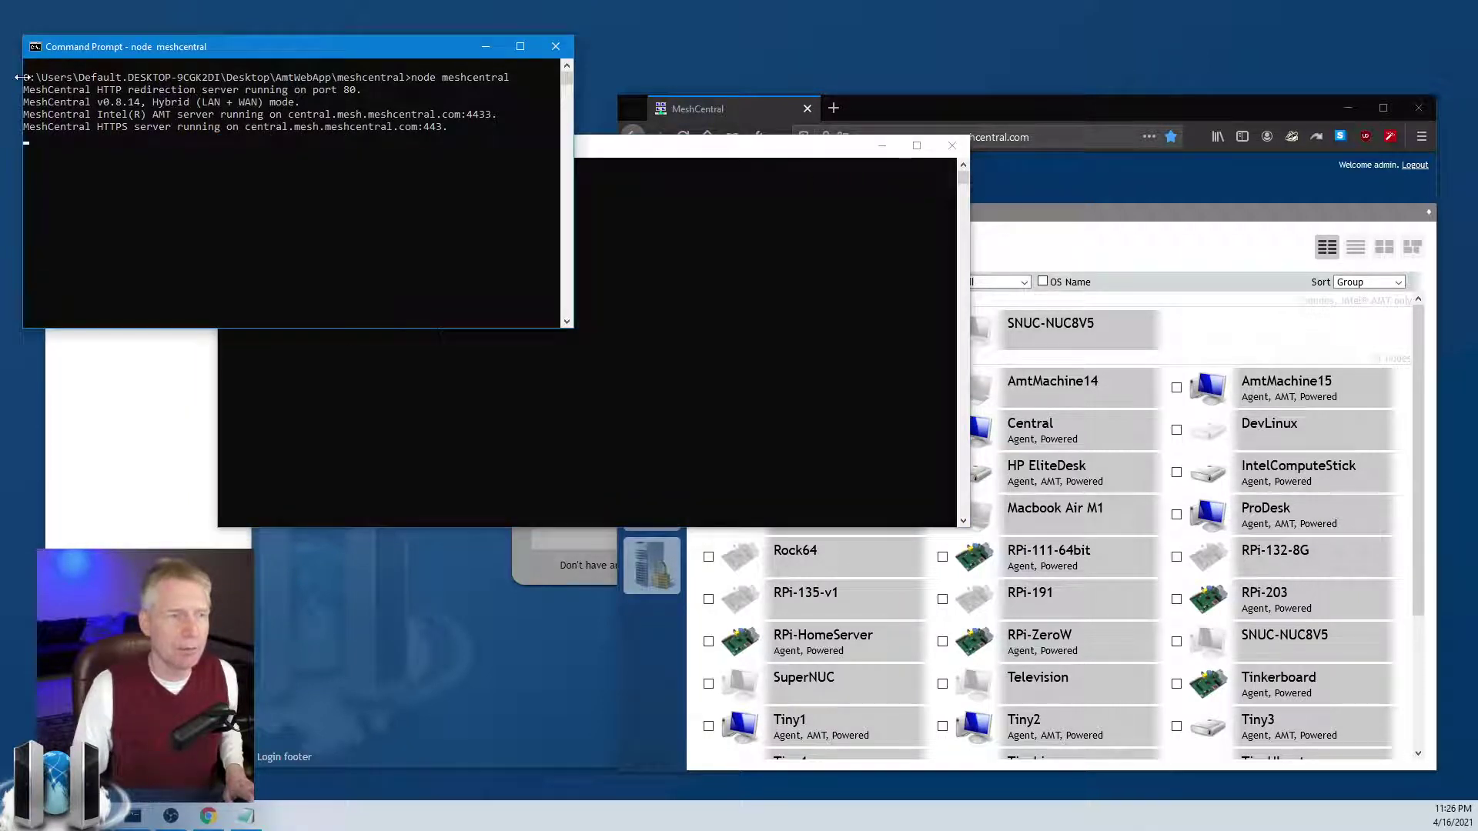
{"action": "left_click_drag", "start_coordinate": [25, 77], "coordinate": [407, 81]}
{"action": "key", "text": "super+c"}
{"action": "right_click", "coordinate": [407, 81]}
{"action": "left_click", "coordinate": [662, 250]}
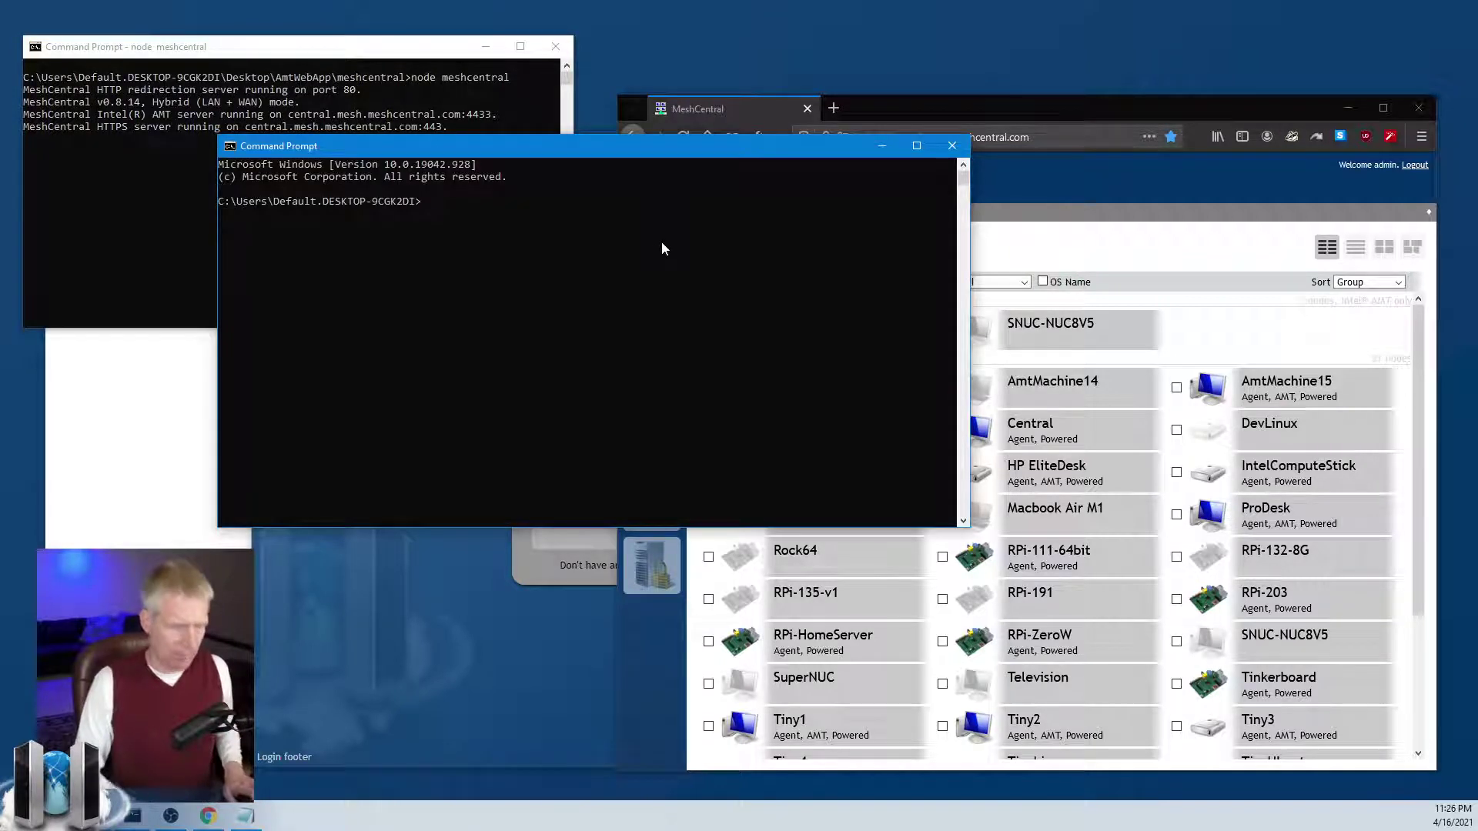
Step: Run node meshctrl.js from the meshcentral folder and highlight its --loginuser and --loginpass arguments
{"action": "type", "text": "node"}
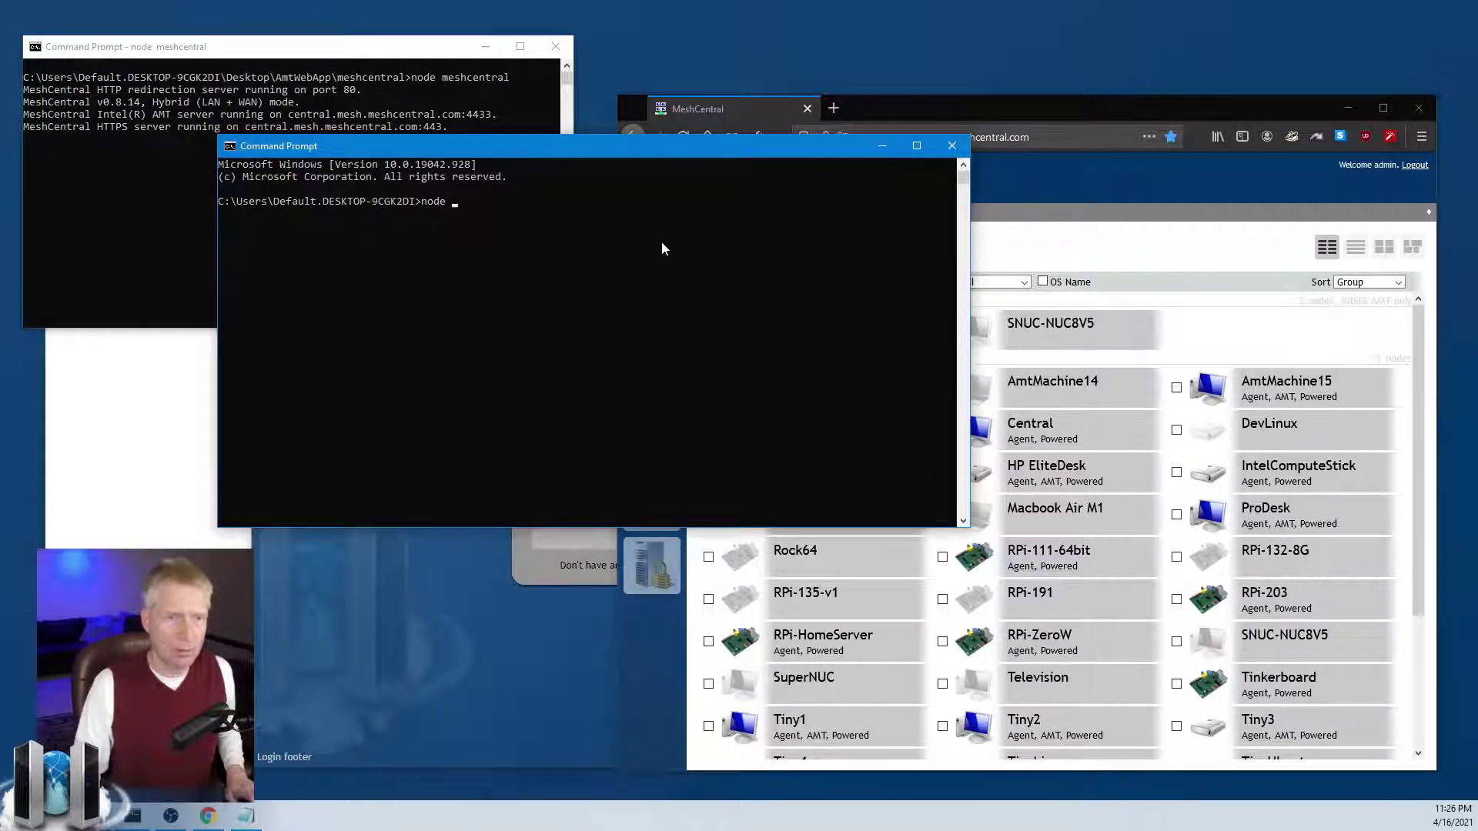
{"action": "key", "text": "BackSpace"}
{"action": "key", "text": "BackSpace"}
{"action": "key", "text": "BackSpace"}
{"action": "key", "text": "BackSpace"}
{"action": "key", "text": "BackSpace"}
{"action": "type", "text": "cd"}
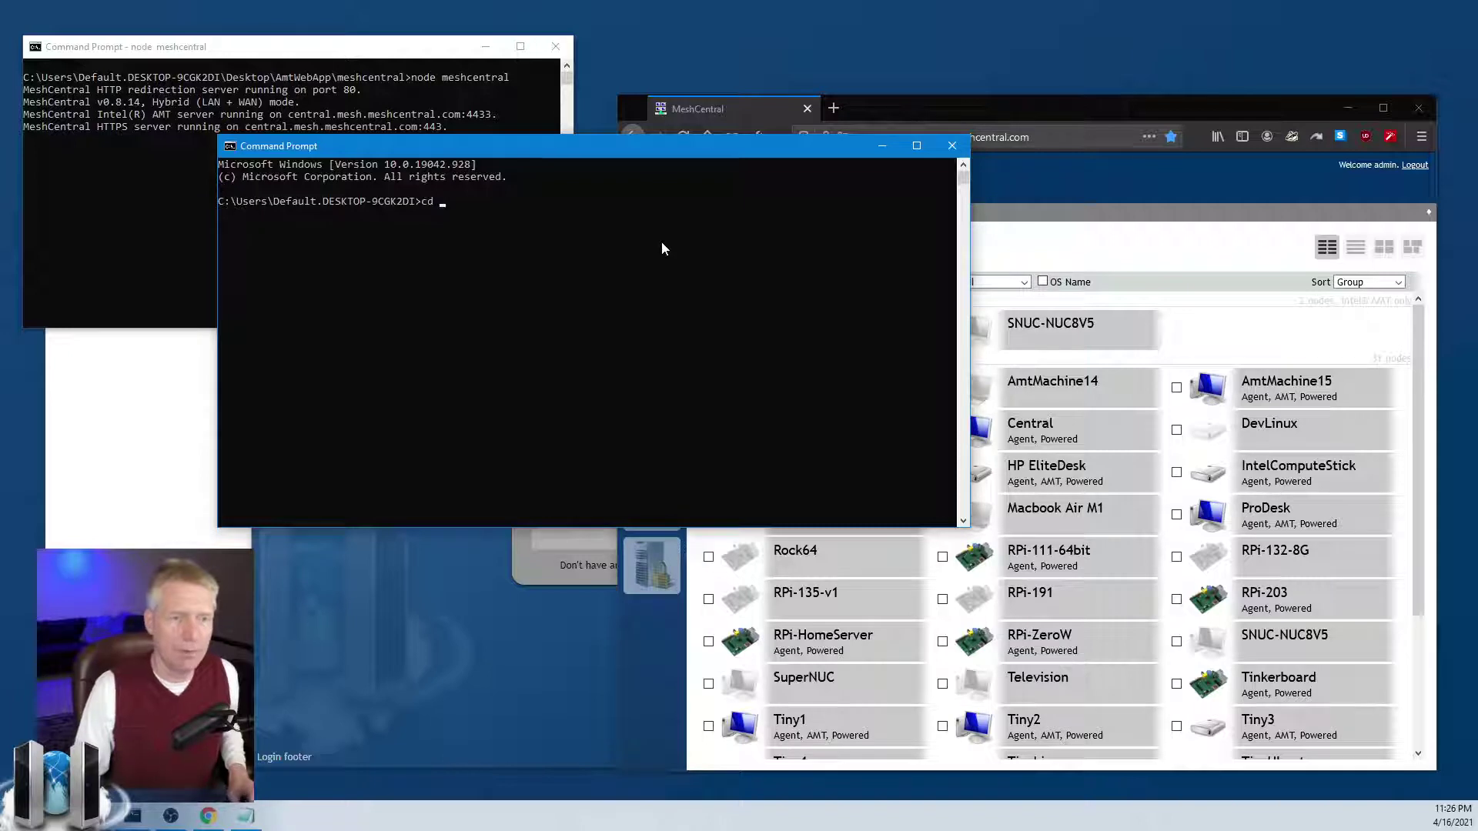
{"action": "right_click", "coordinate": [663, 248]}
{"action": "key", "text": "Return"}
{"action": "type", "text": "node "}
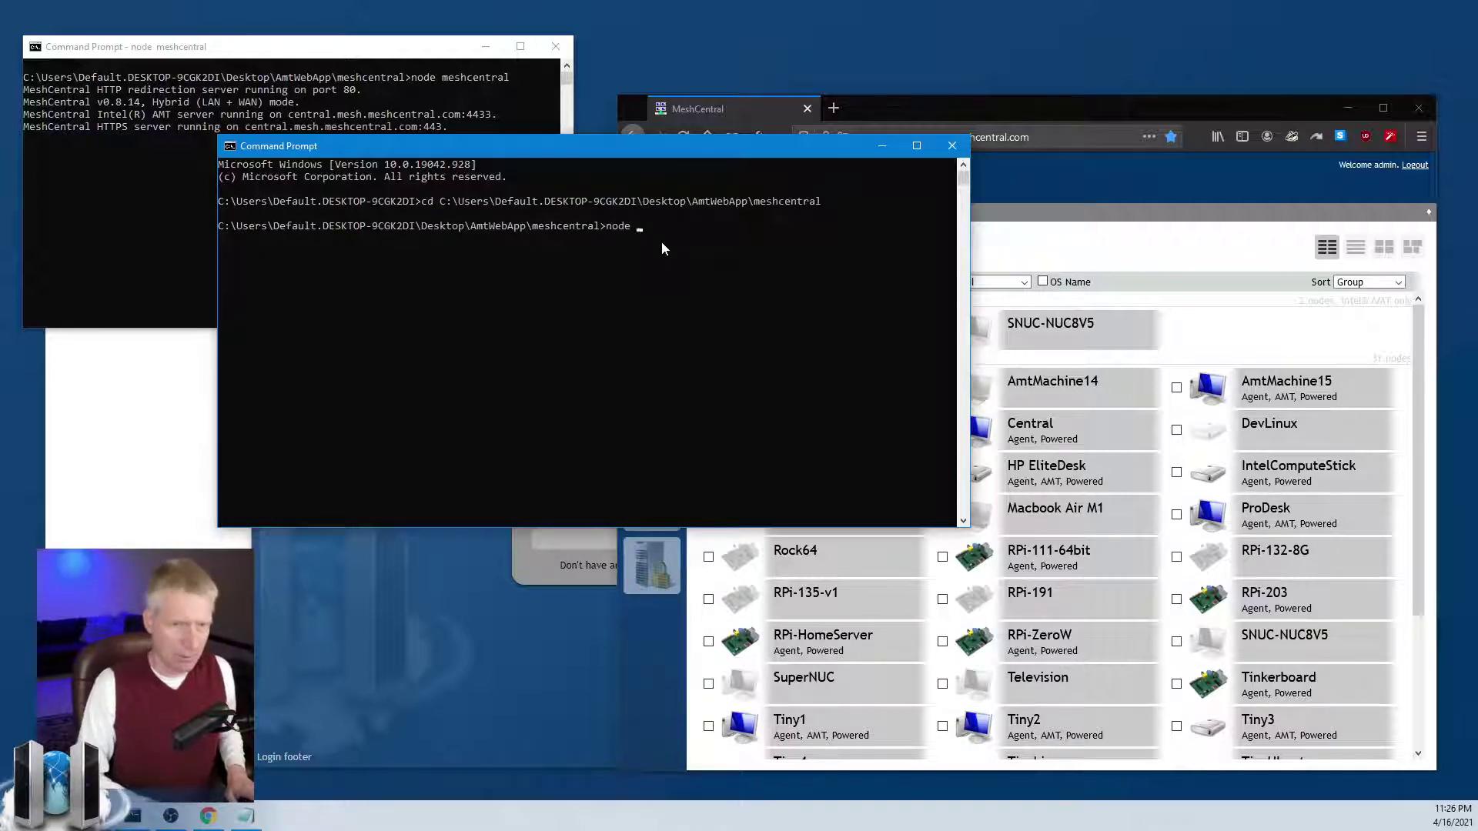
{"action": "type", "text": "meshctrl.js"}
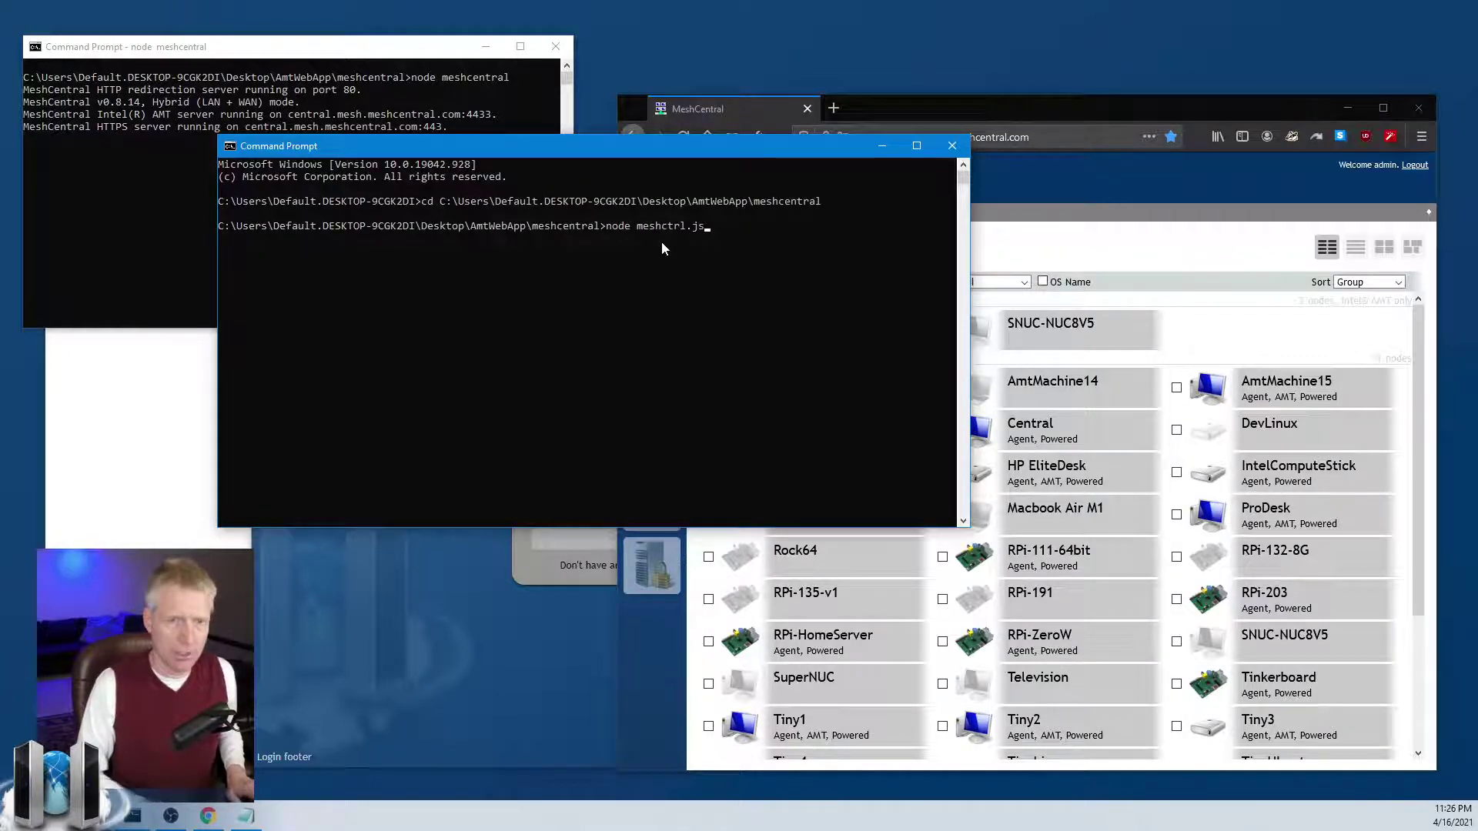
{"action": "key", "text": "Return"}
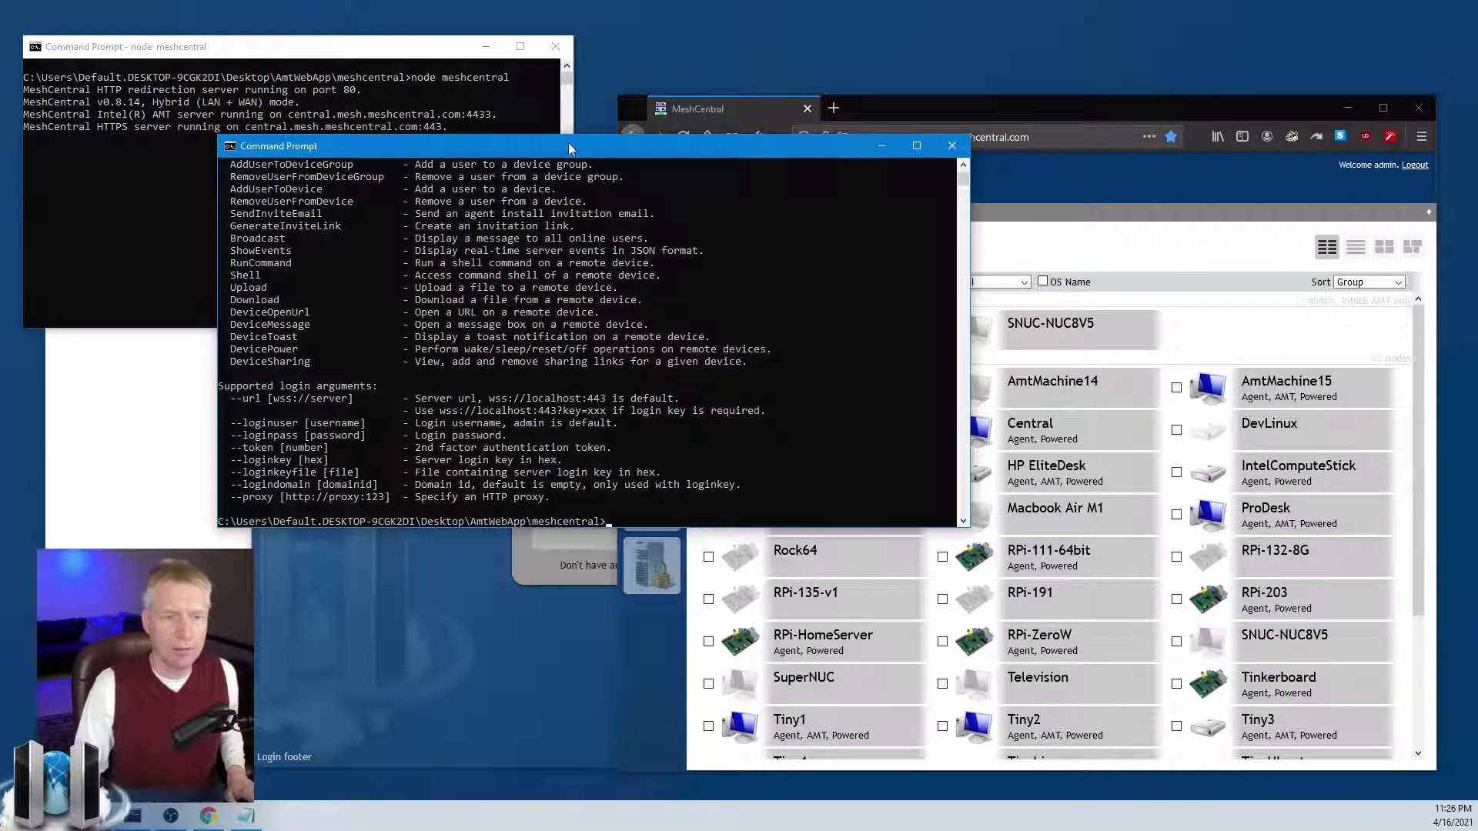
{"action": "left_click_drag", "start_coordinate": [569, 146], "coordinate": [571, 1]}
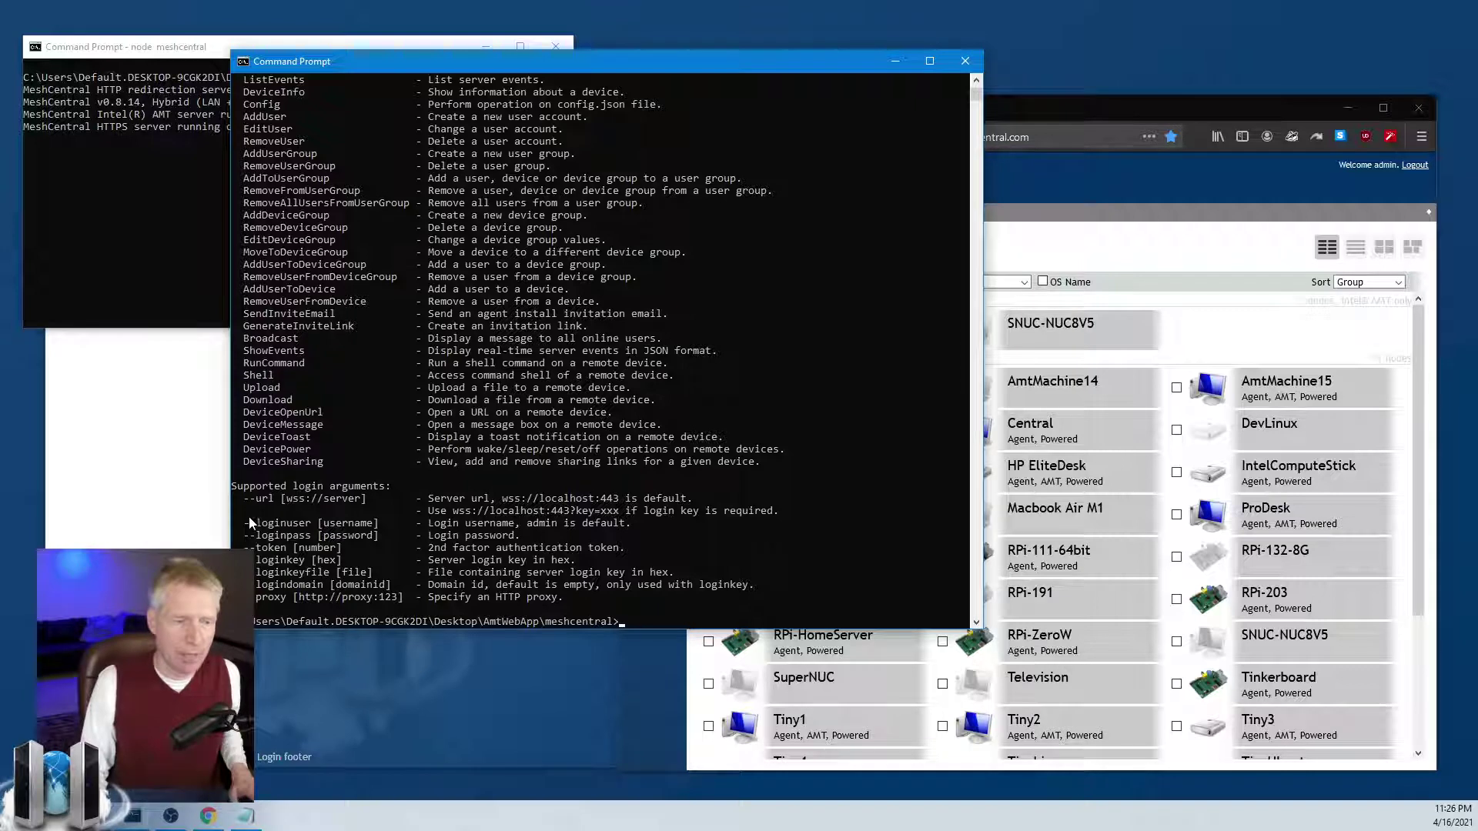
{"action": "left_click_drag", "start_coordinate": [249, 523], "coordinate": [393, 539]}
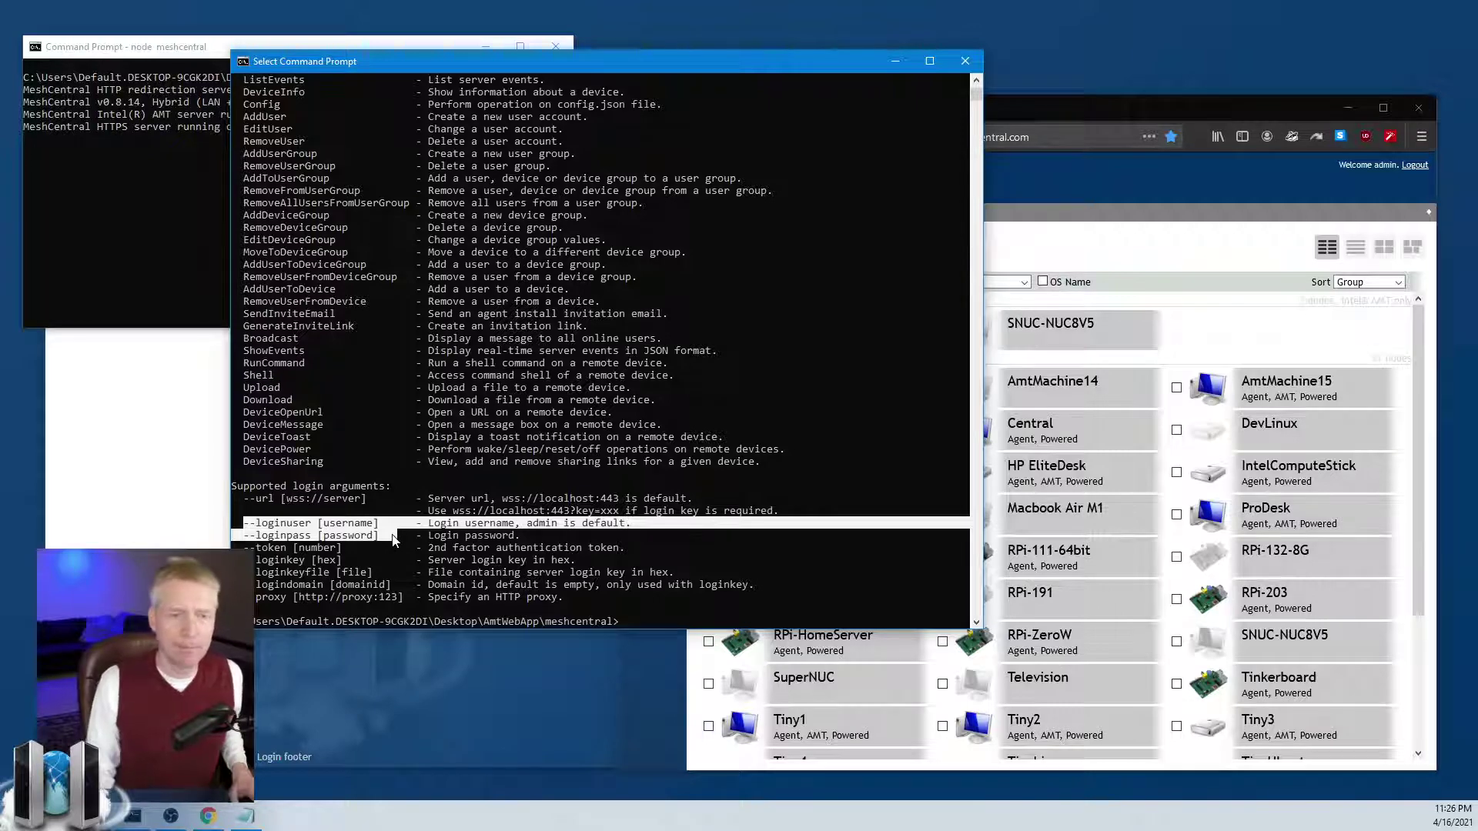
{"action": "left_click", "coordinate": [895, 61]}
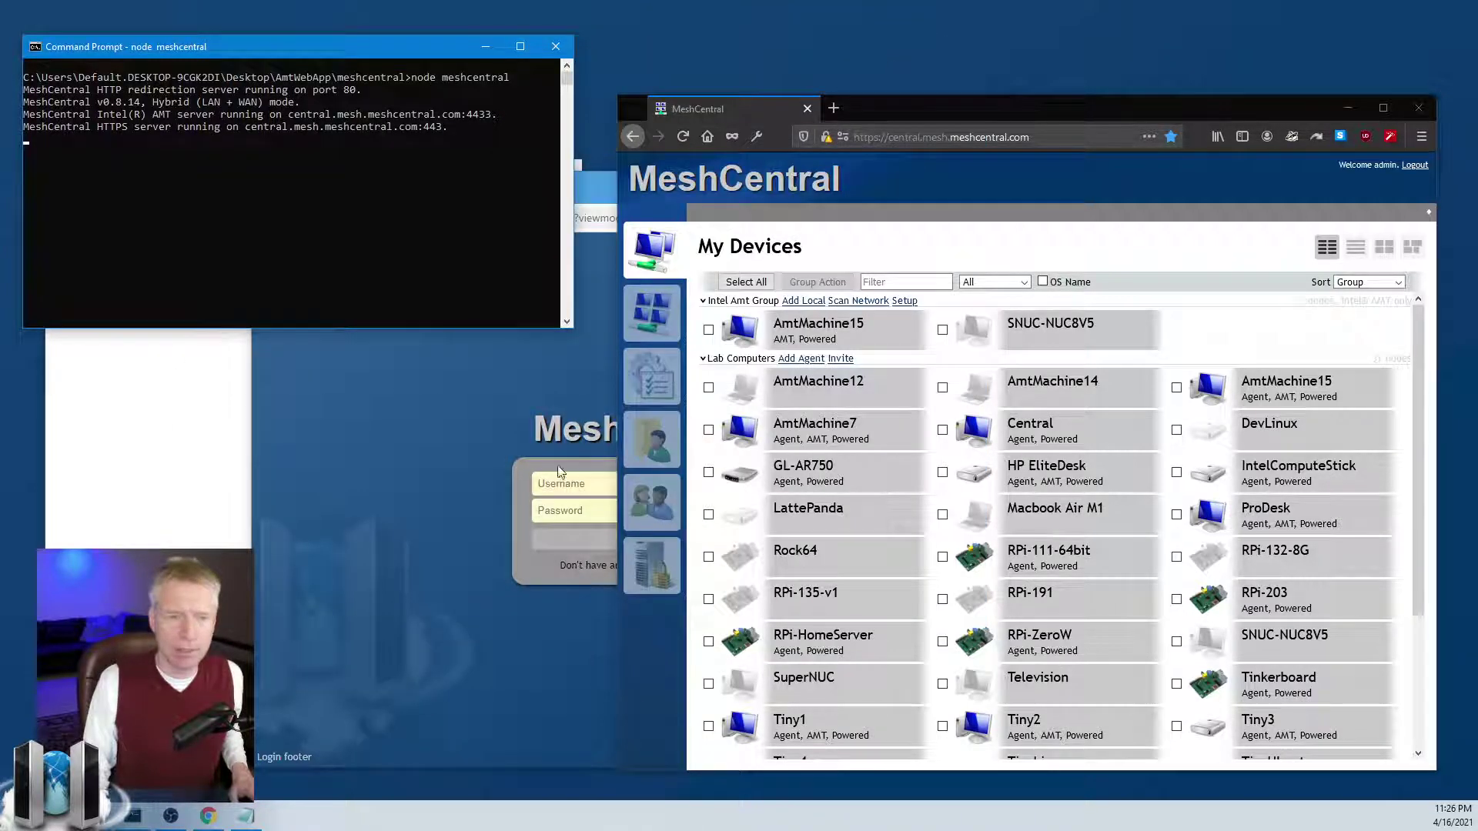